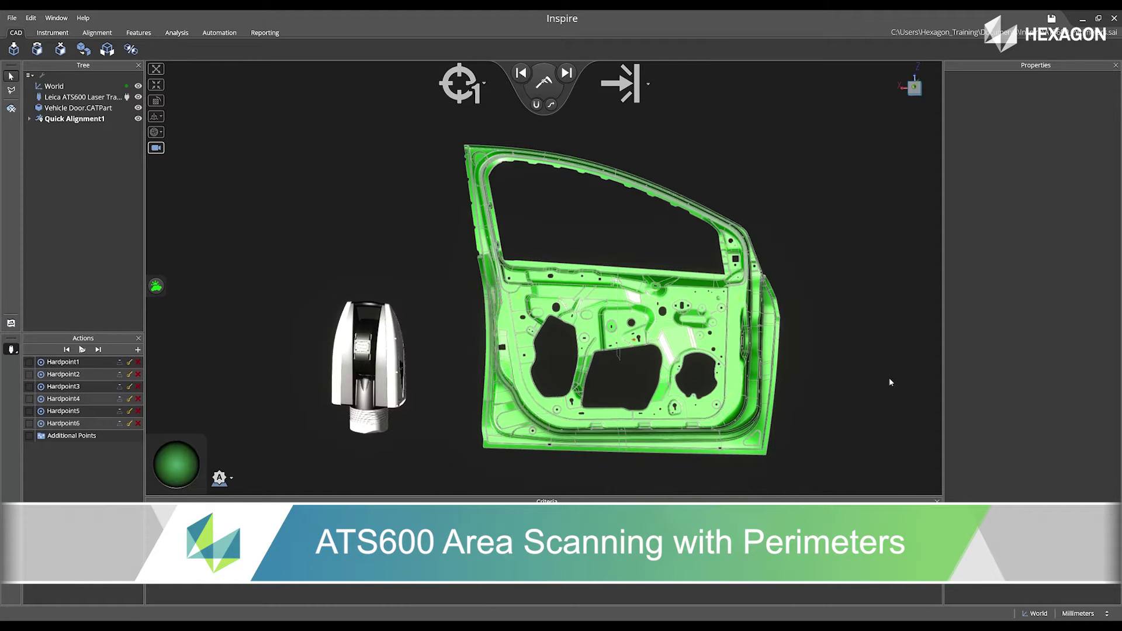
- Create a perimeter from the tall narrow CAD face along the door's right inner side
left_click(133, 33)
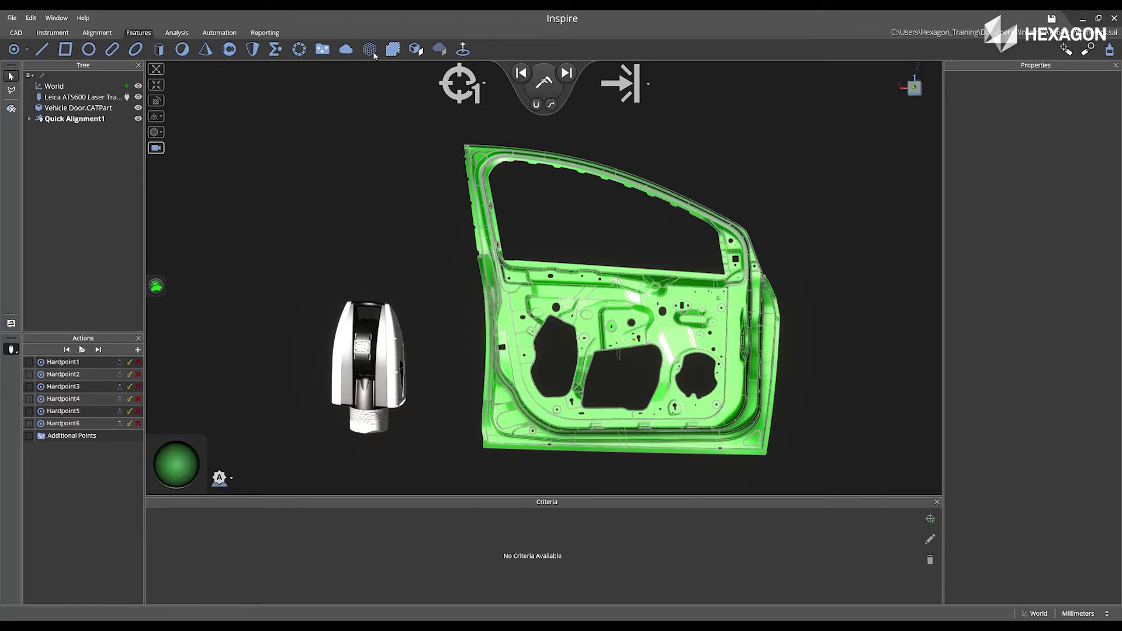
left_click(392, 50)
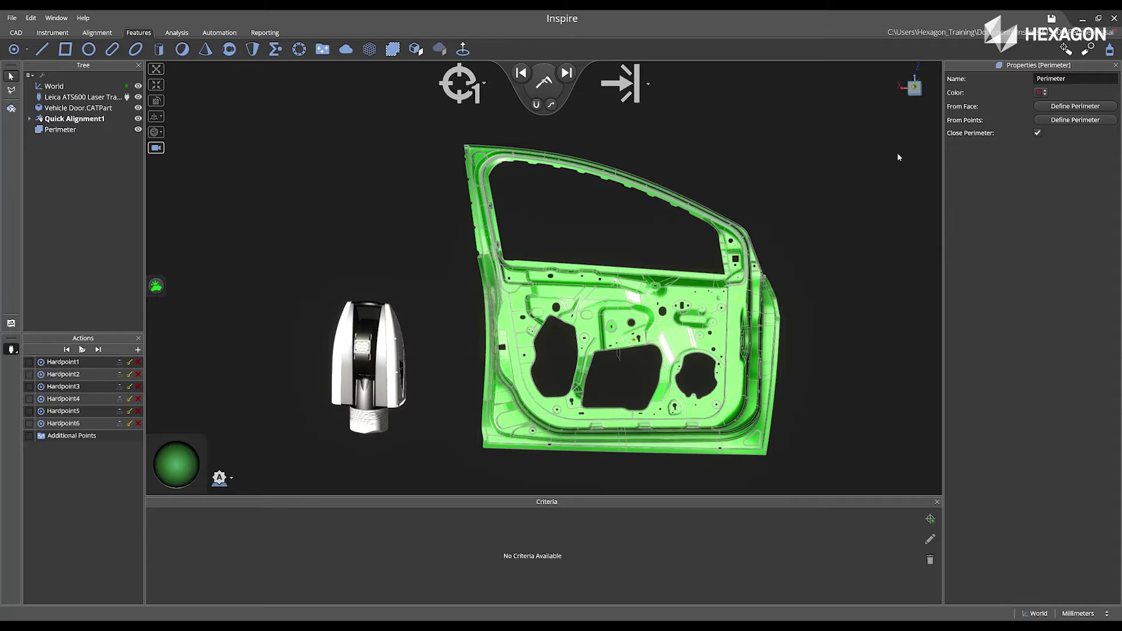
left_click(1055, 111)
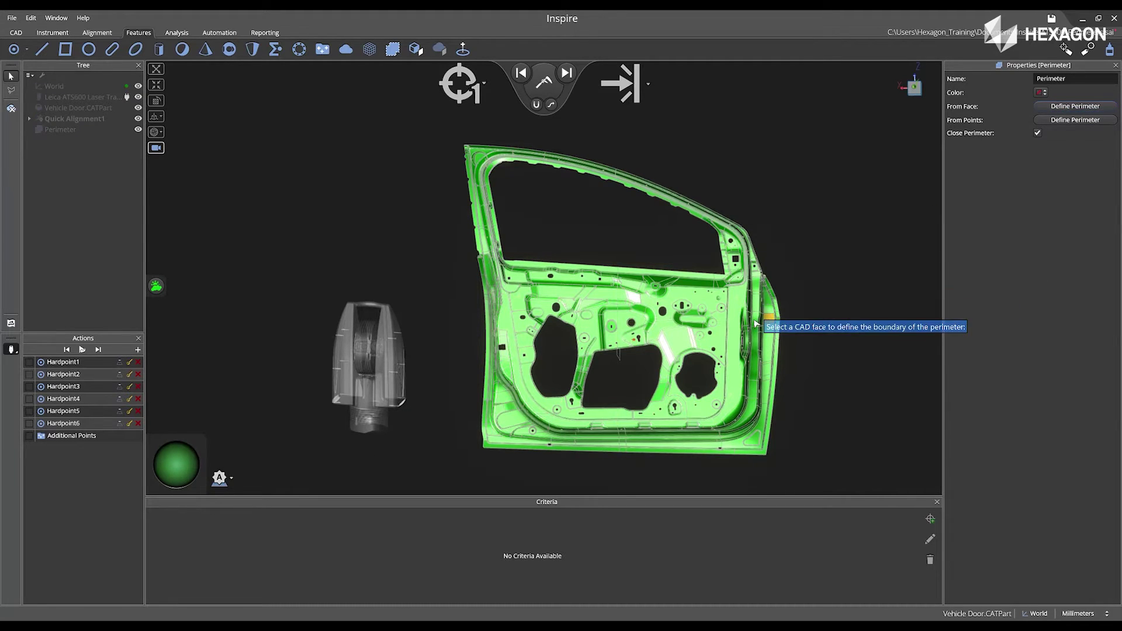
left_click(736, 332)
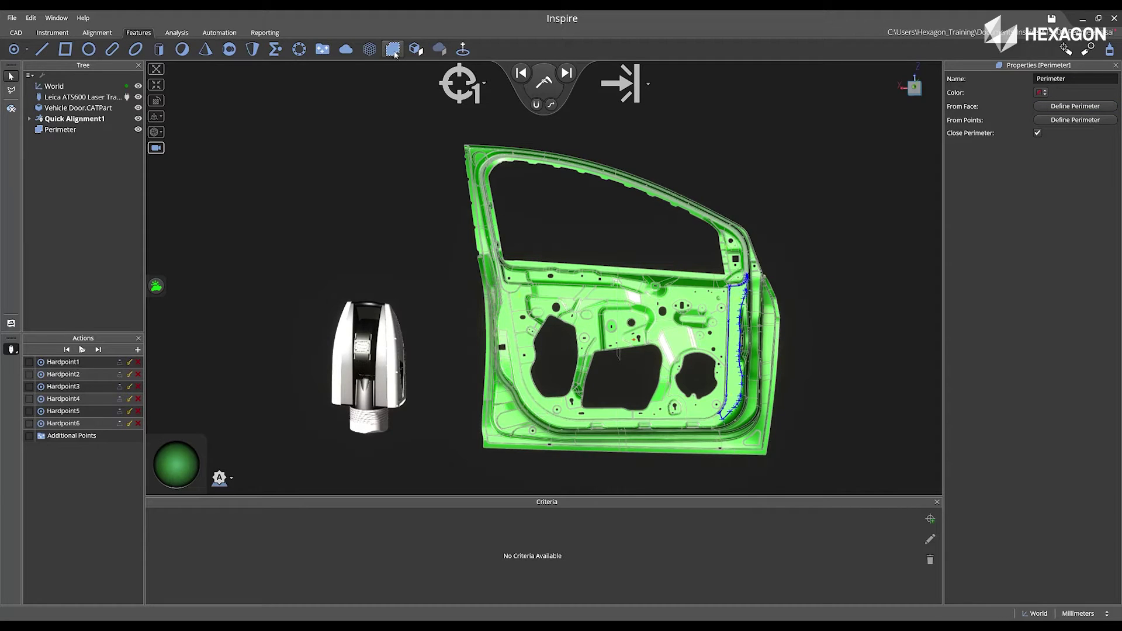
- Add a second perimeter from the CAD face at the upper right of the door's inner panel
left_click(393, 49)
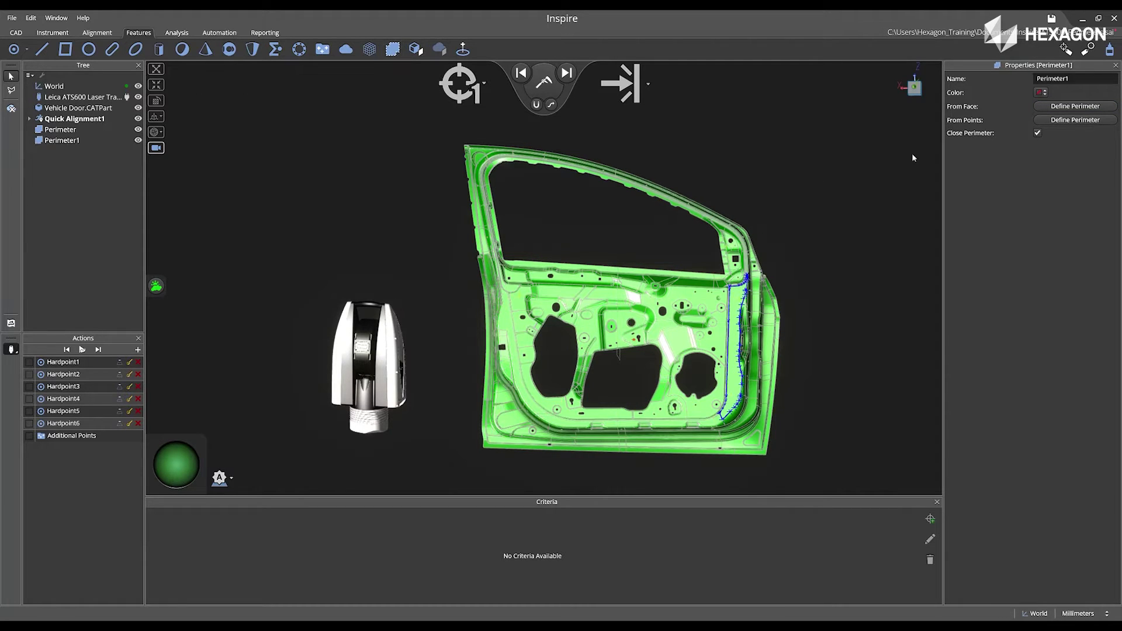
left_click(1068, 107)
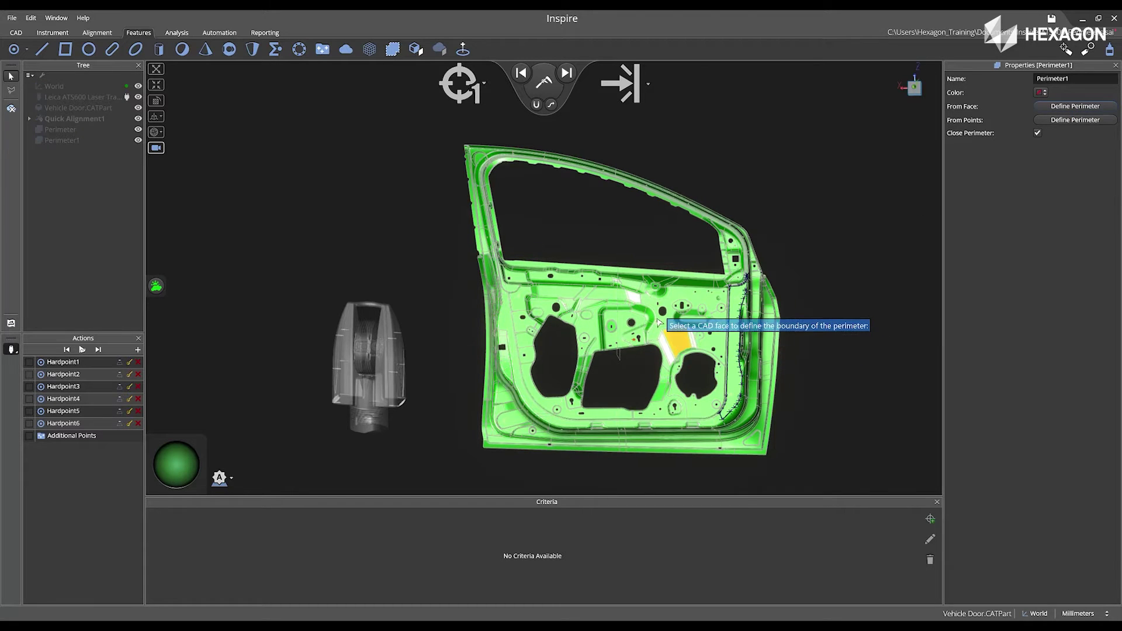
scroll(654, 308, "up", 2)
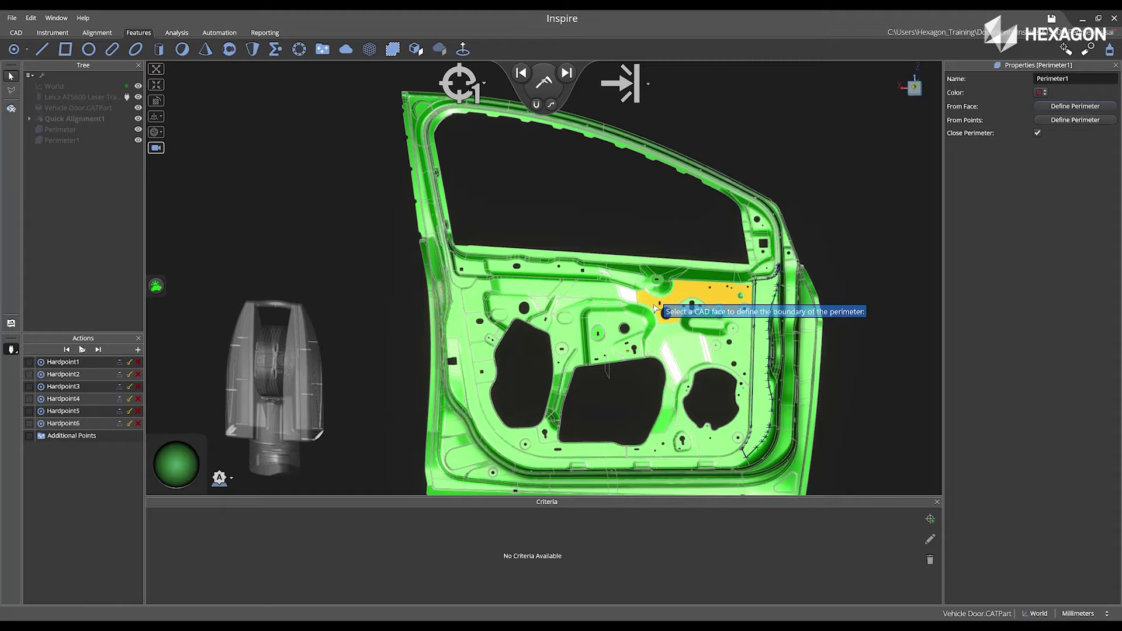
left_click(655, 309)
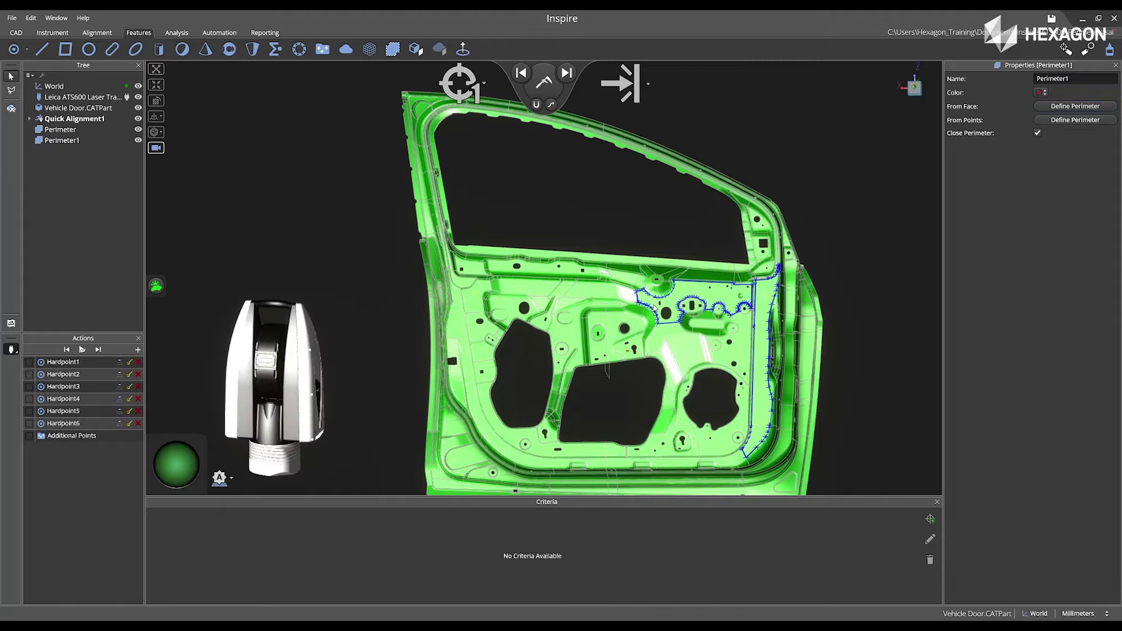
- Add a third perimeter from the curved strip face along the inner panel's left edge
left_click(394, 50)
left_click(1081, 109)
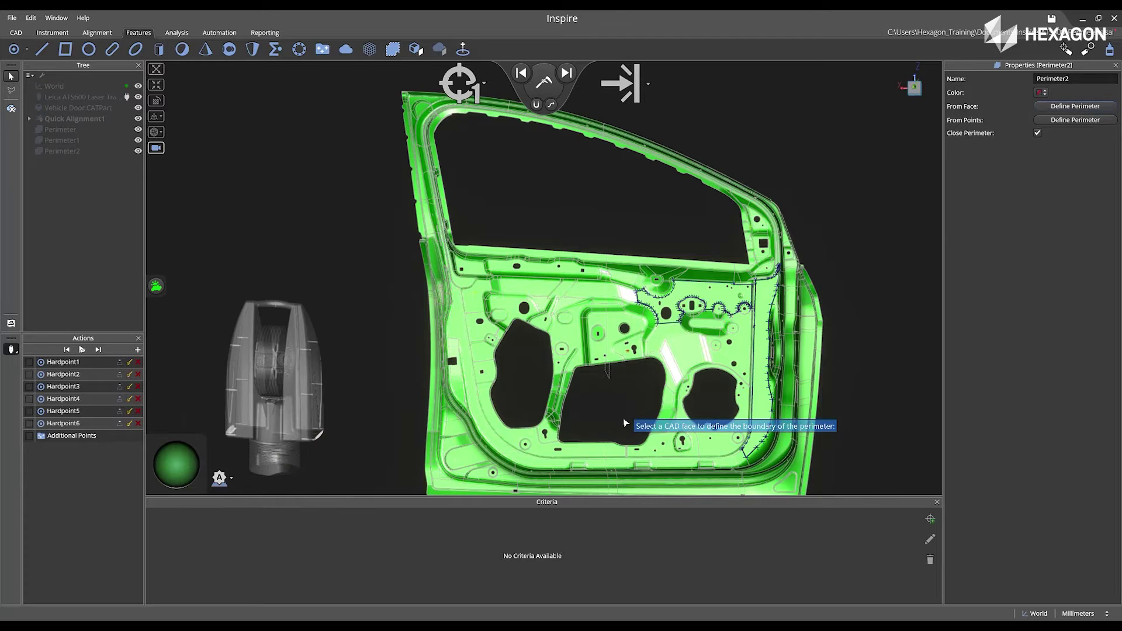
left_click(472, 398)
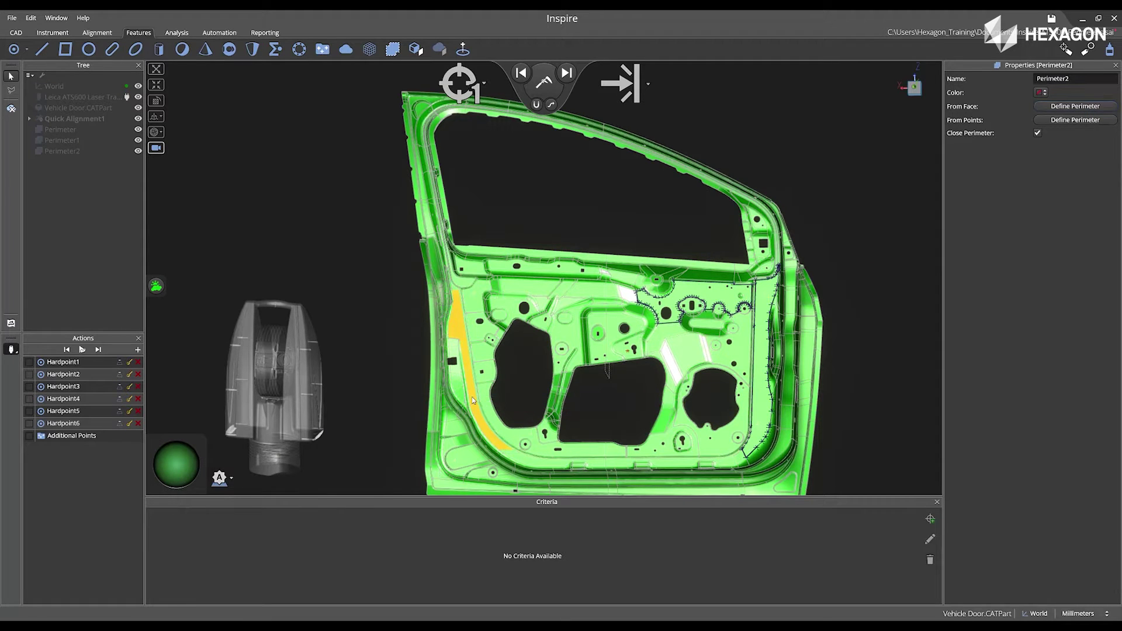
- Add a fourth perimeter from the CAD face between the inner panel's left and middle openings
left_click(394, 50)
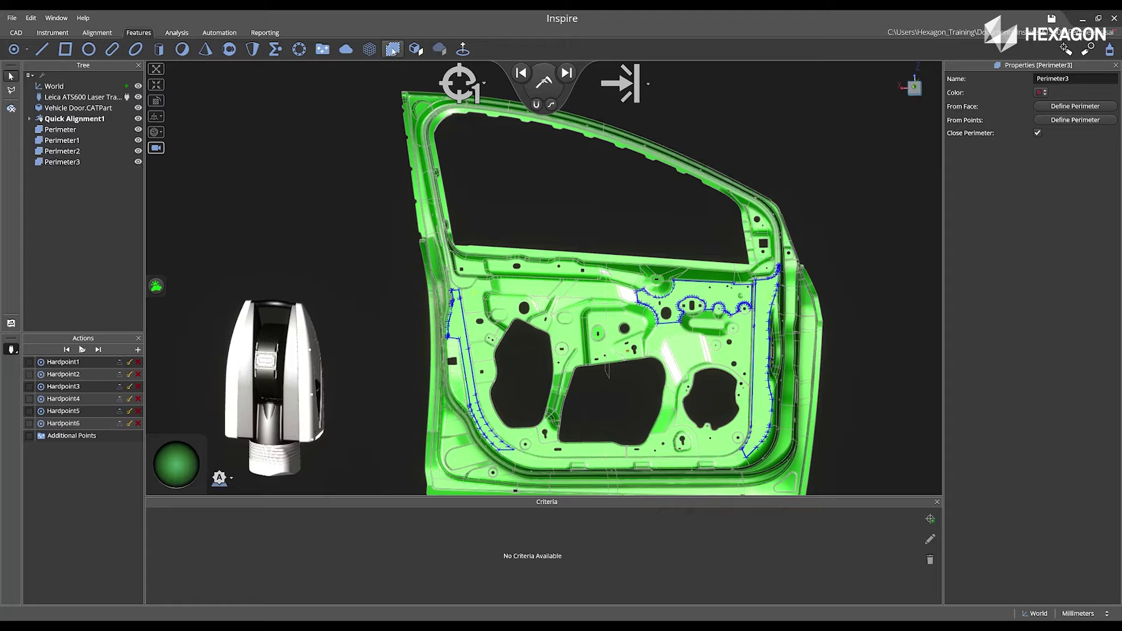
left_click(1074, 107)
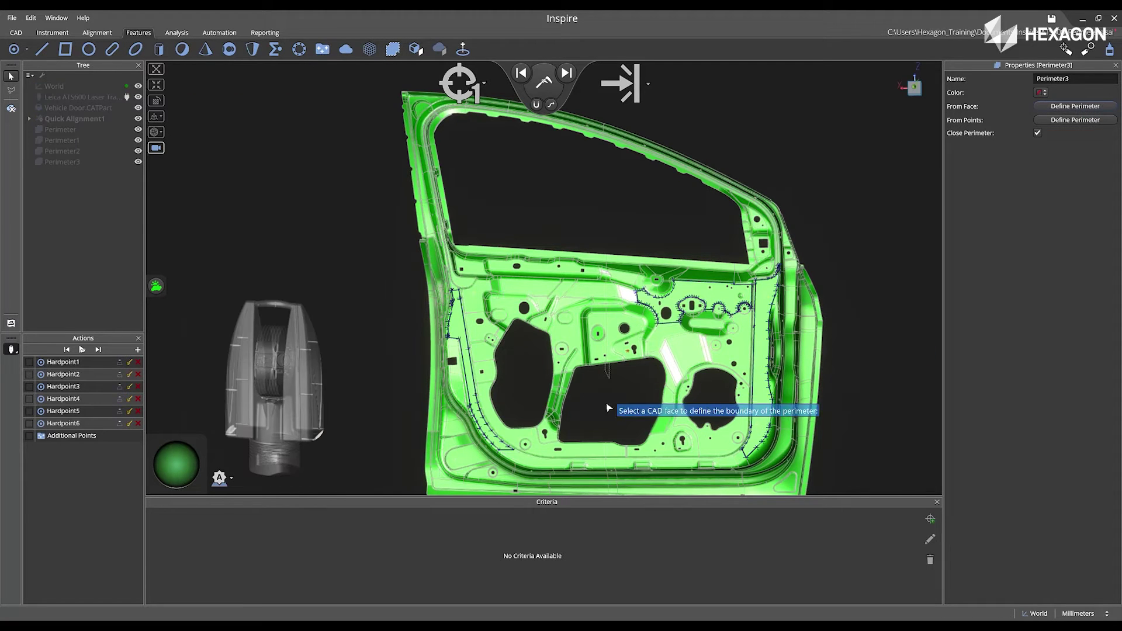
left_click(576, 340)
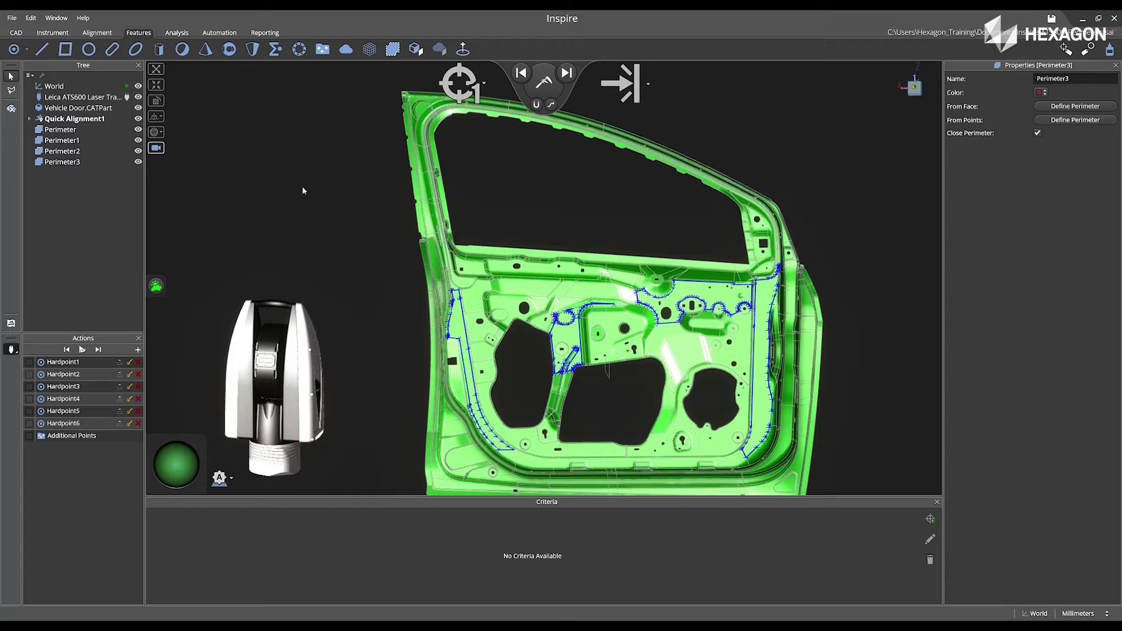
- Switch the measurement mode to Area Scan and turn off the automatic camera view, keeping the whole door in view
left_click(475, 88)
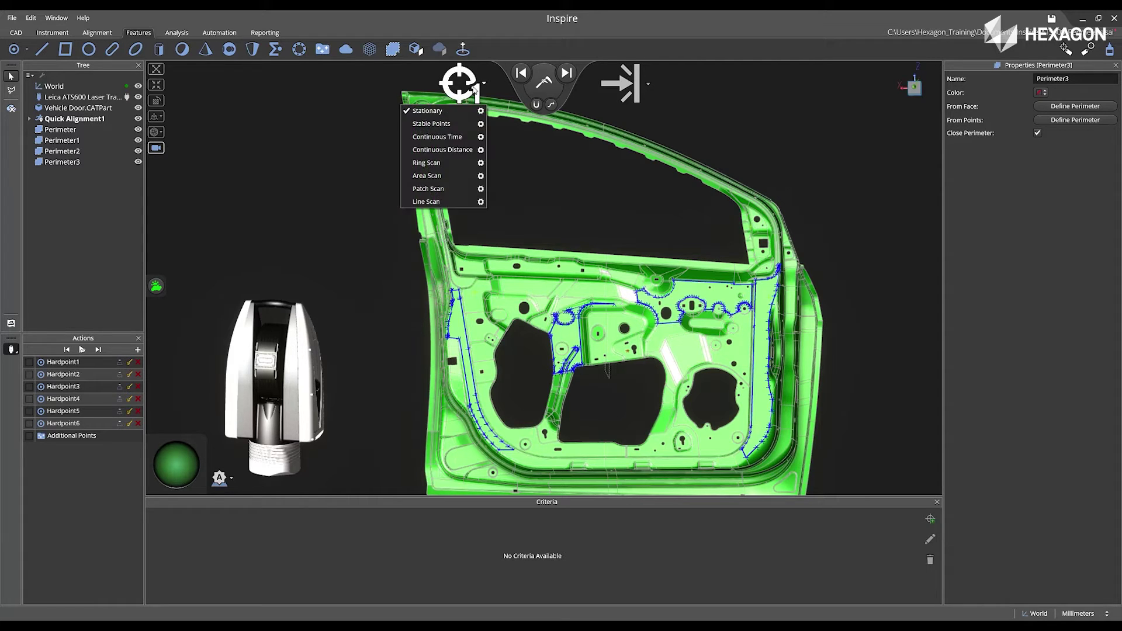
left_click(461, 178)
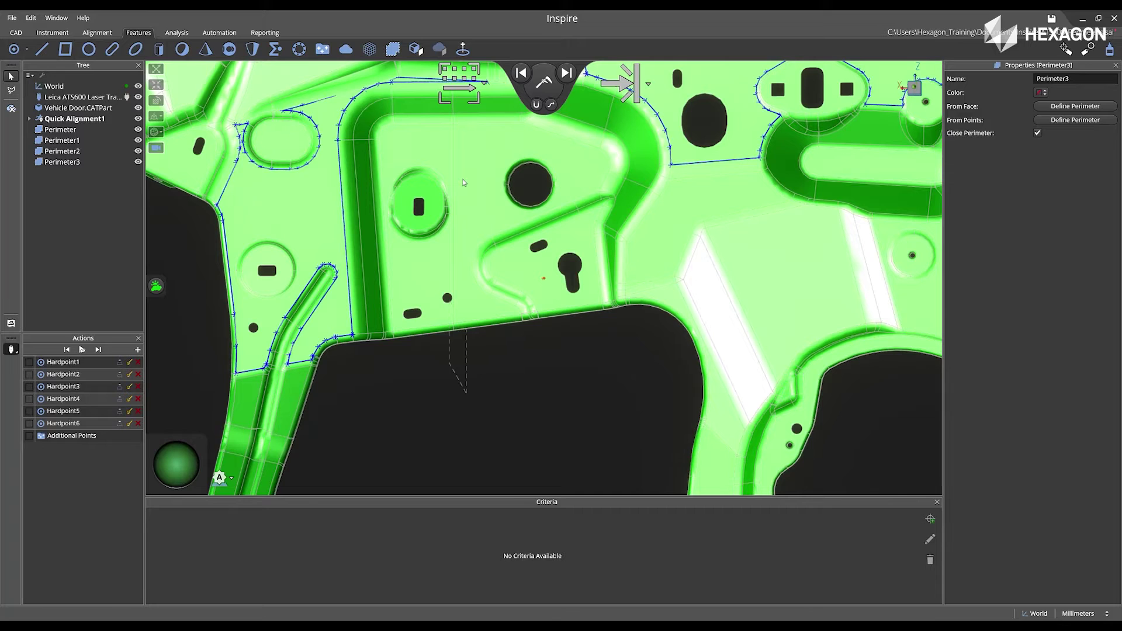
scroll(466, 183, "down", 5)
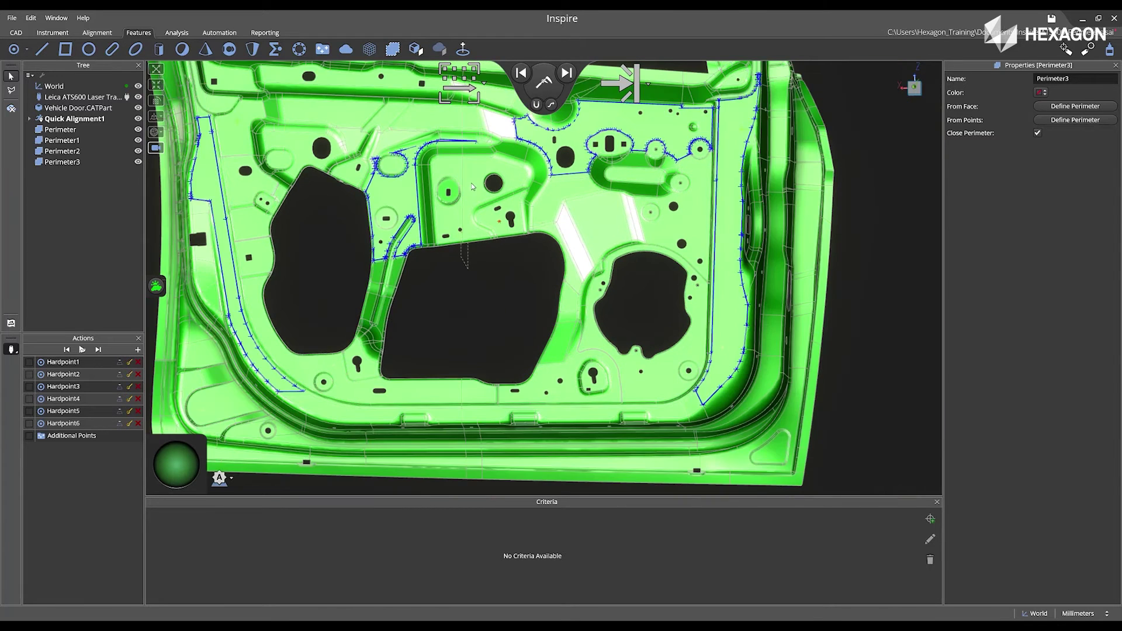
scroll(473, 186, "down", 2)
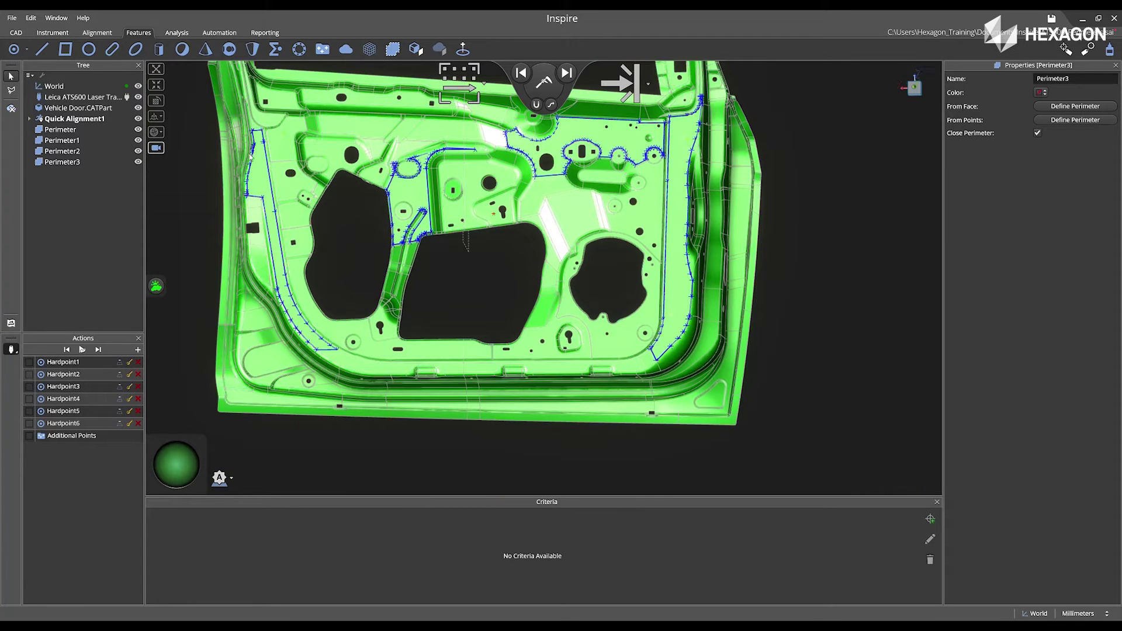
left_click(157, 149)
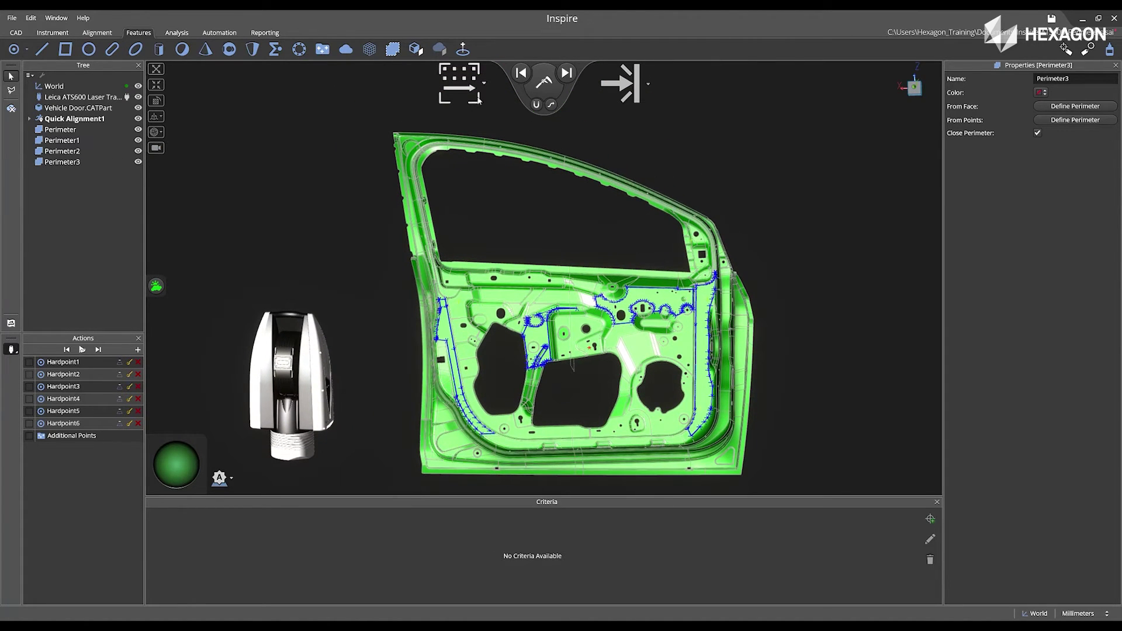
- Open the Area Scan settings and the overview camera, arranging both windows so the door model stays visible between them
left_click(478, 101)
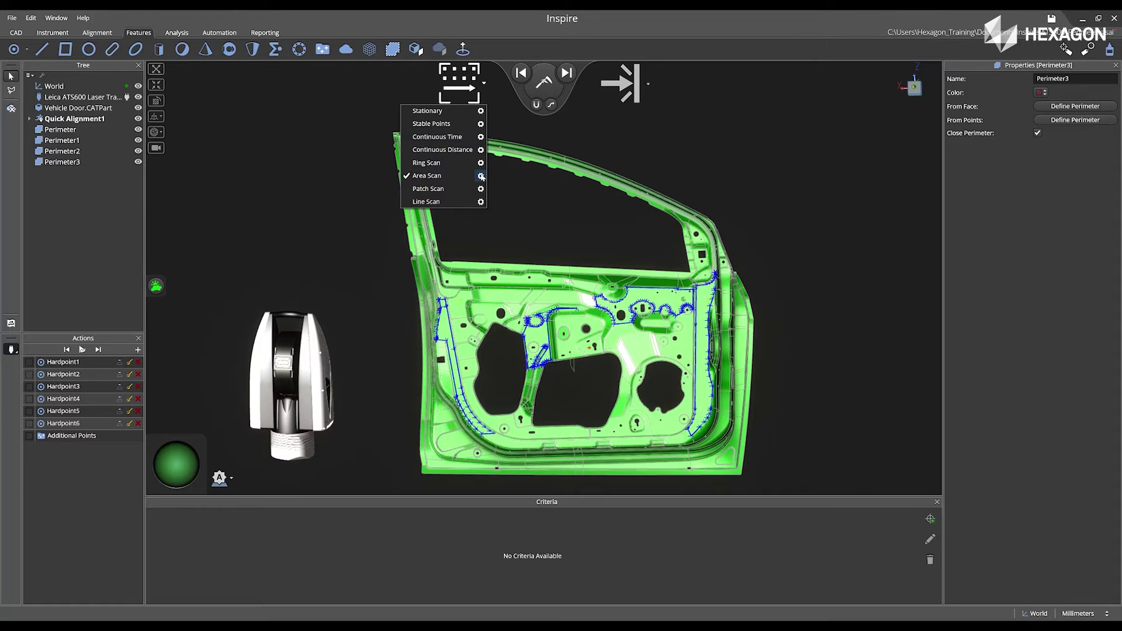
left_click(480, 176)
left_click_drag(492, 190, 856, 234)
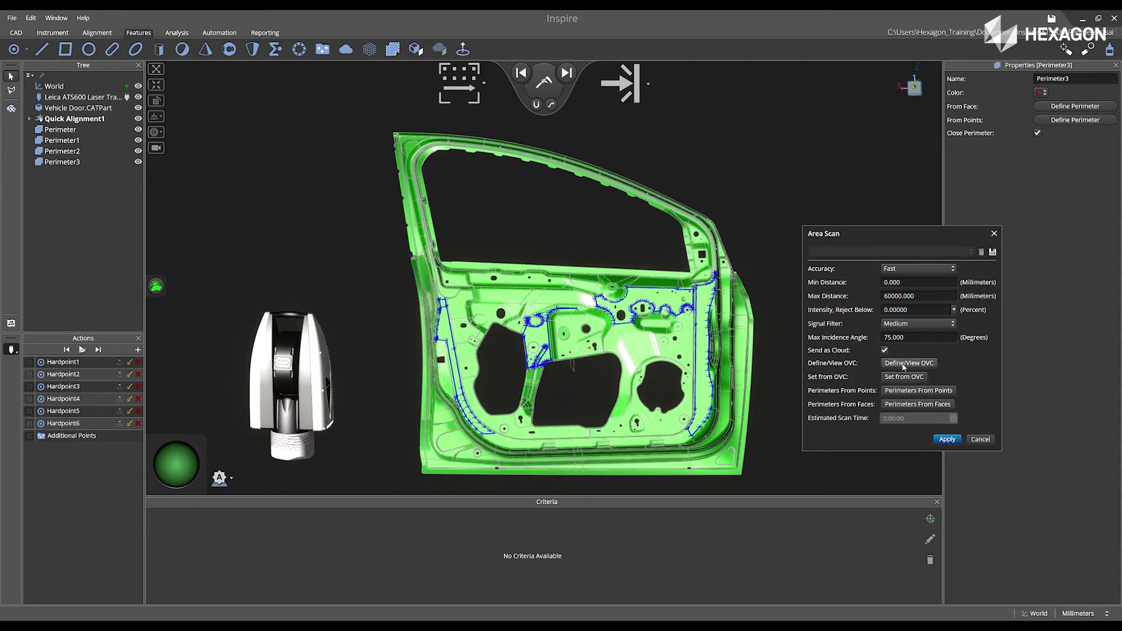
left_click(904, 366)
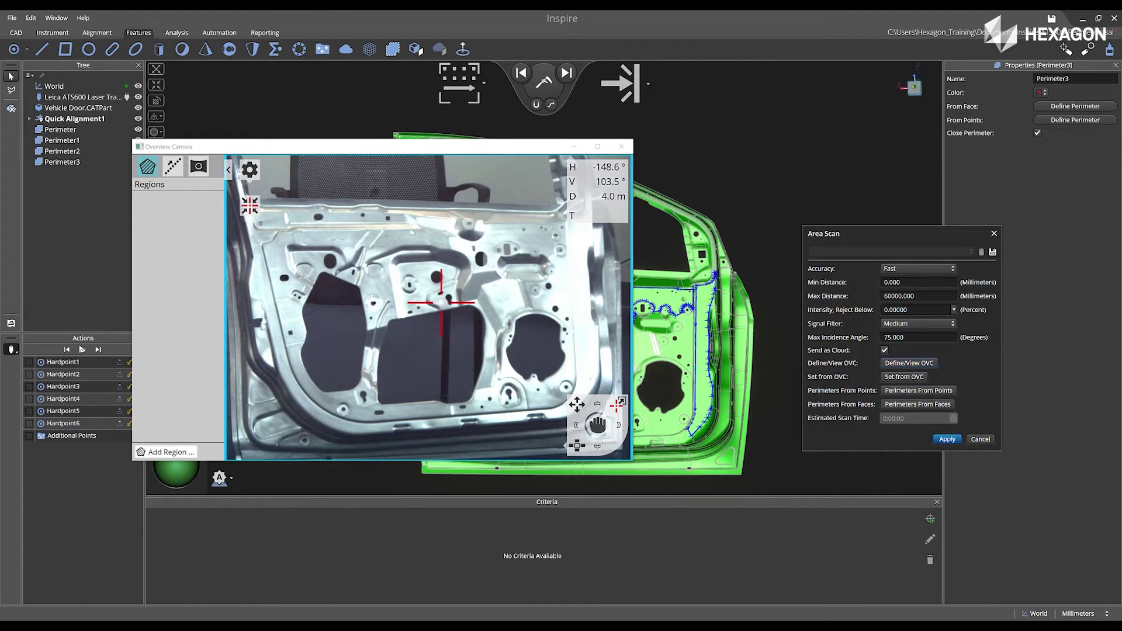
left_click_drag(397, 150, 328, 163)
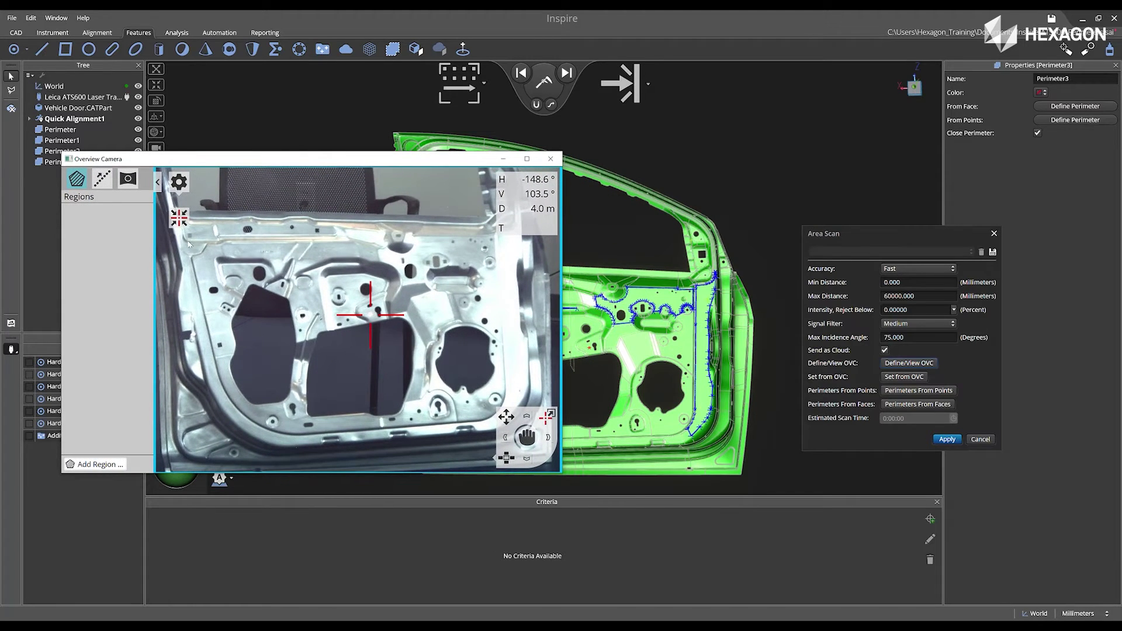
scroll(590, 358, "down", 2)
middle_click_drag(589, 374, 673, 379)
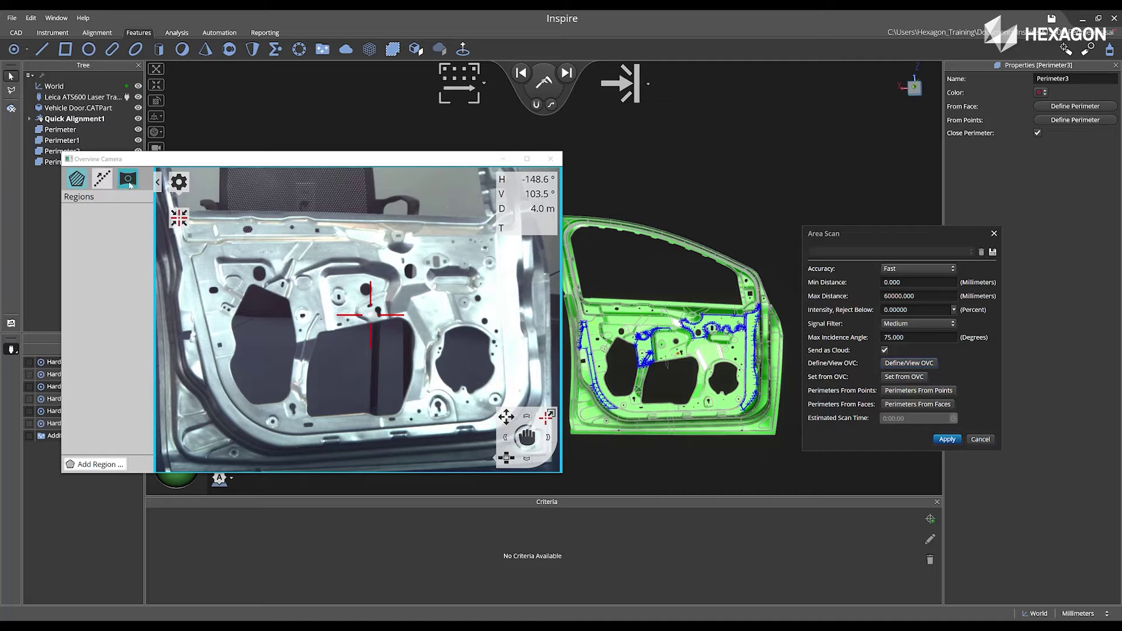
- Add a panorama scene in the overview camera and probe its extents to the left and right of the door
left_click(129, 180)
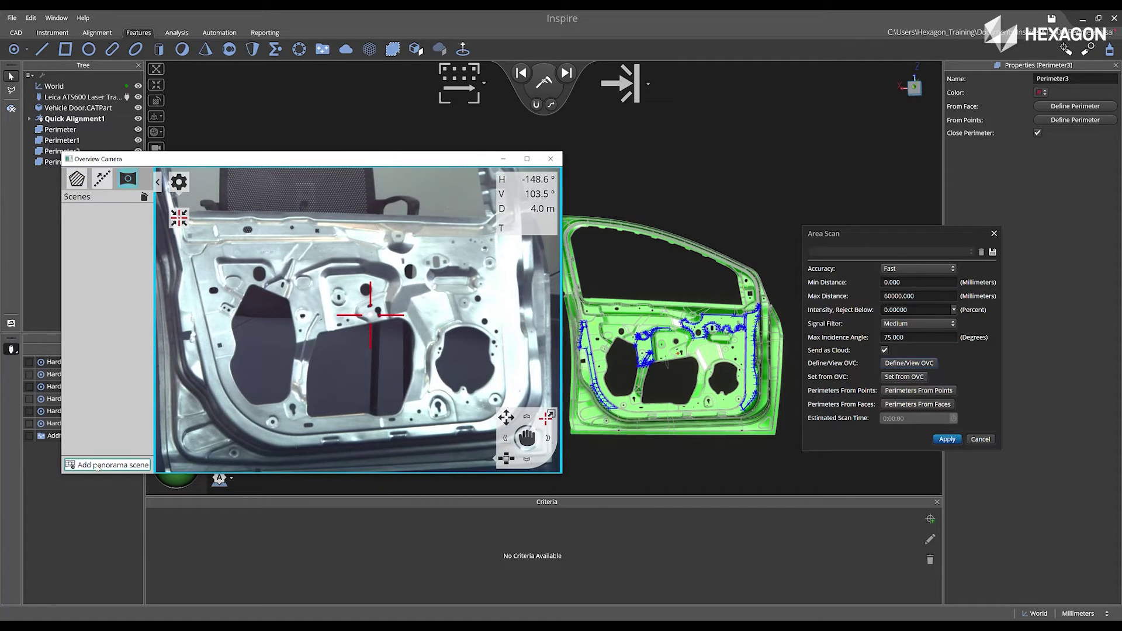
left_click(100, 465)
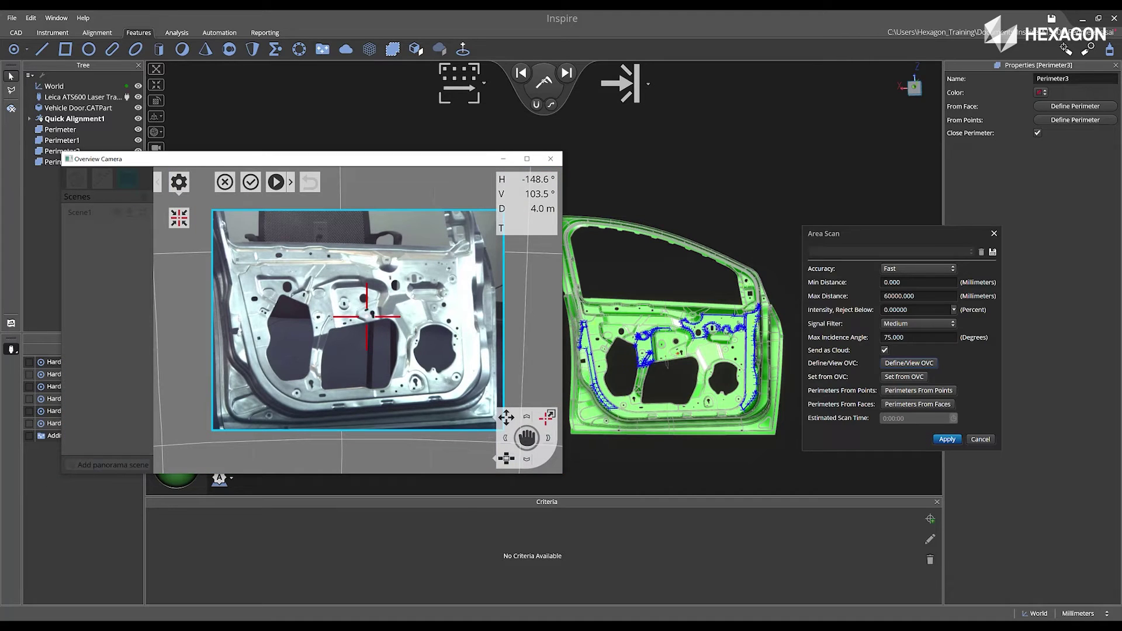
left_click_drag(526, 438, 518, 433)
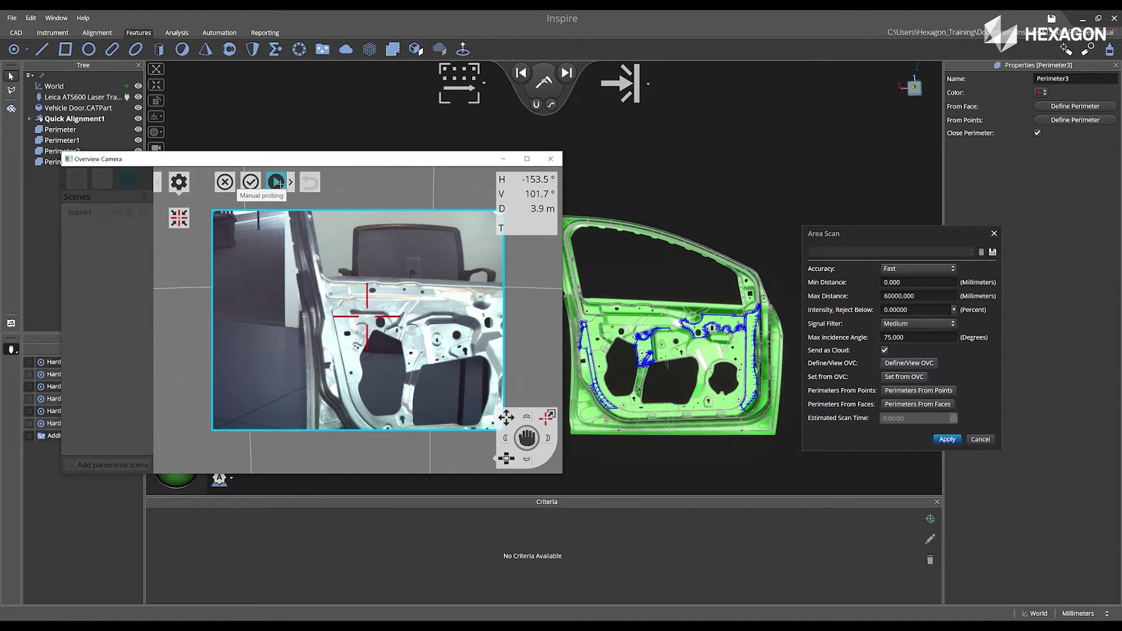
left_click(277, 182)
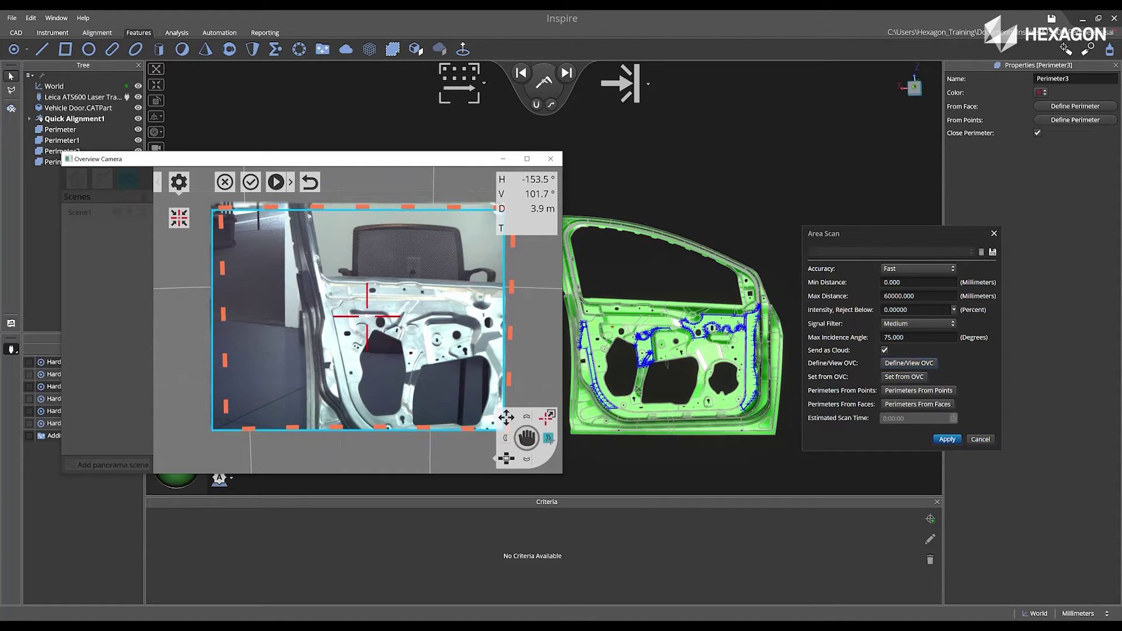
left_click(549, 438)
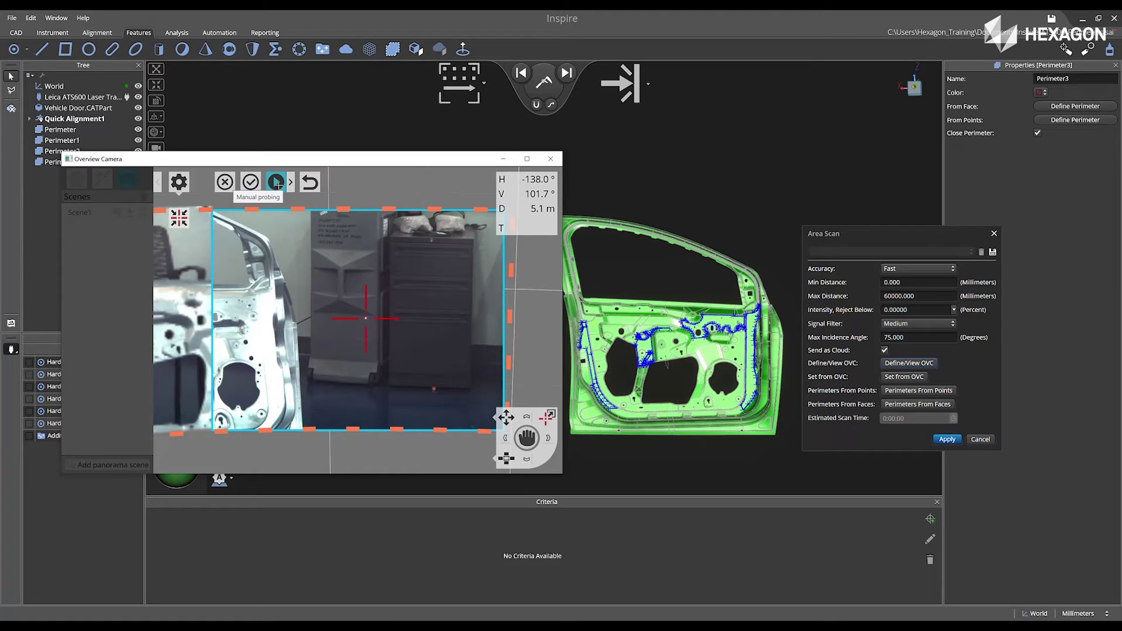
left_click(277, 183)
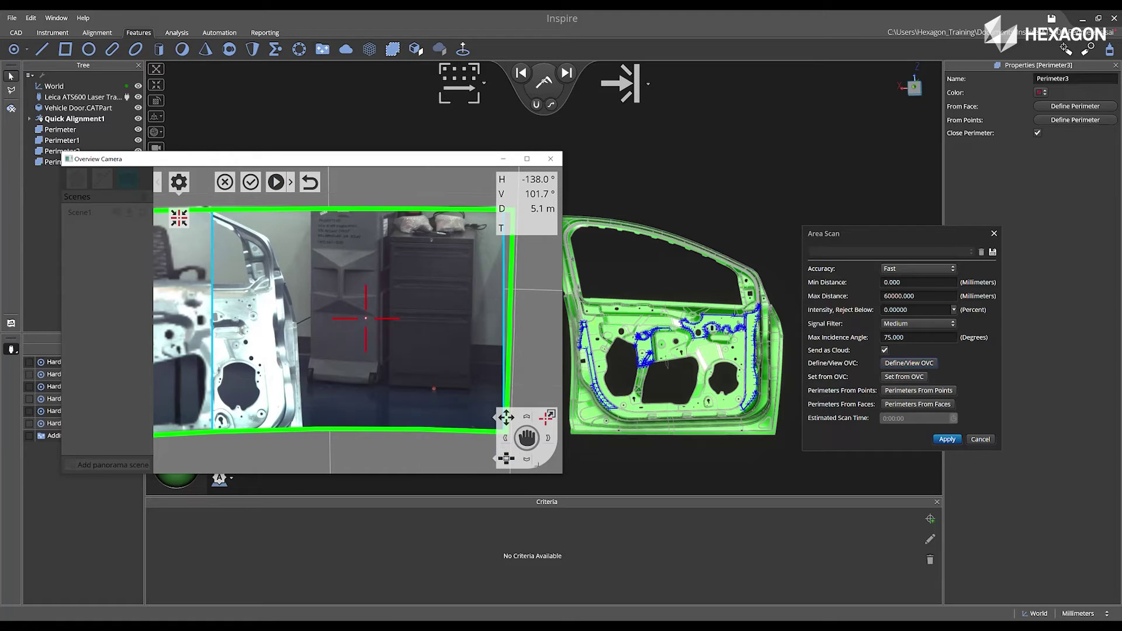
- Extend the panorama down and back to the left below the door, and accept the scene
left_click(527, 460)
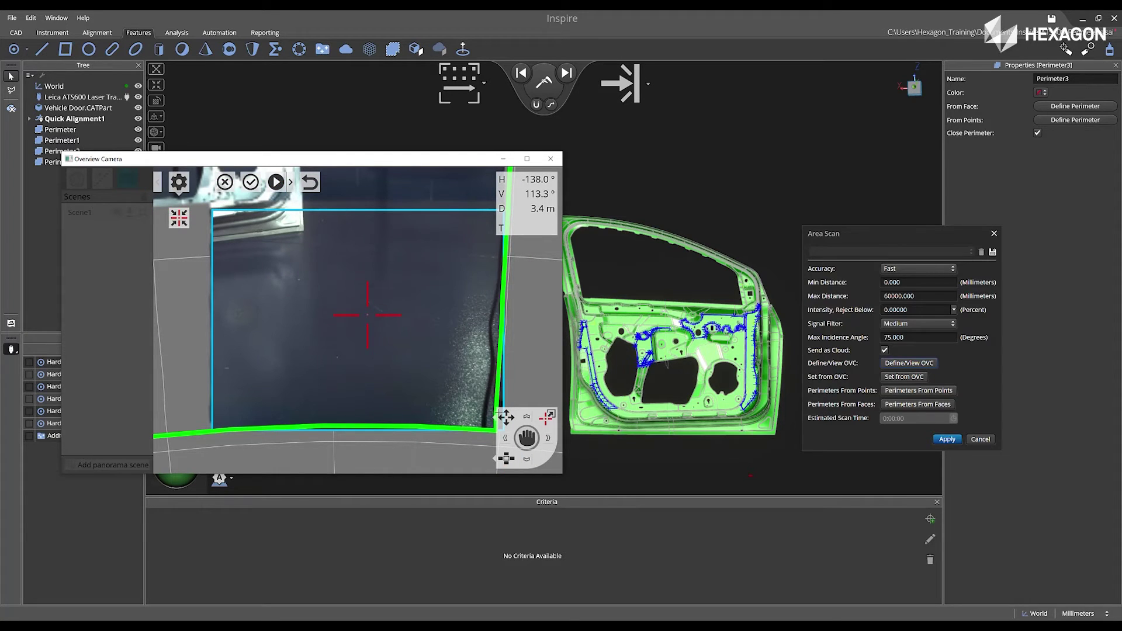
left_click(505, 438)
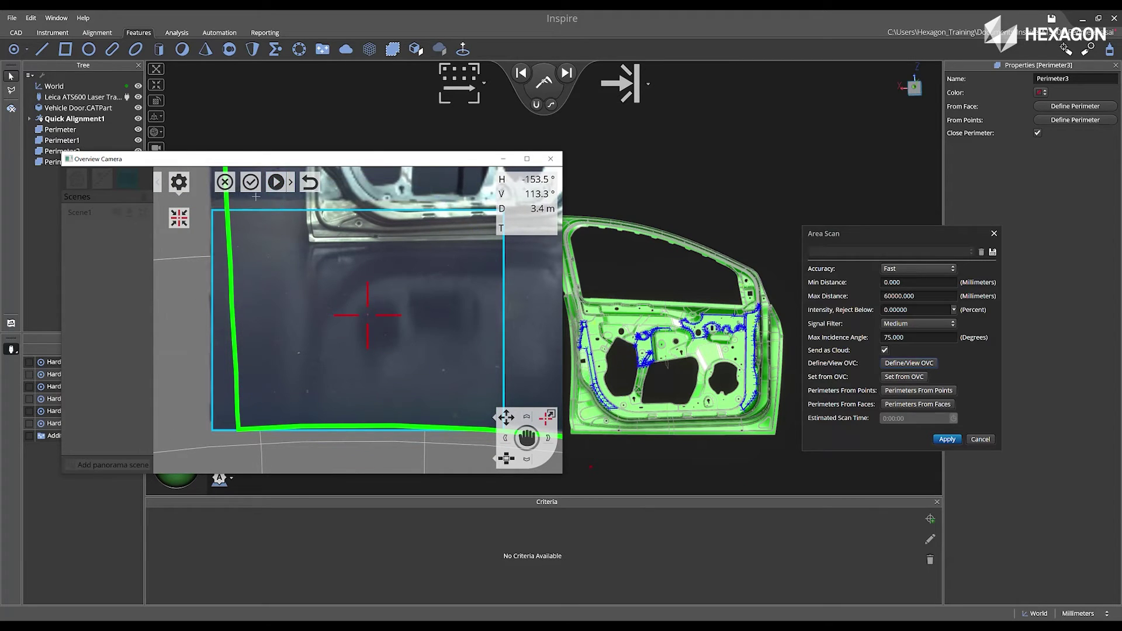
left_click(250, 183)
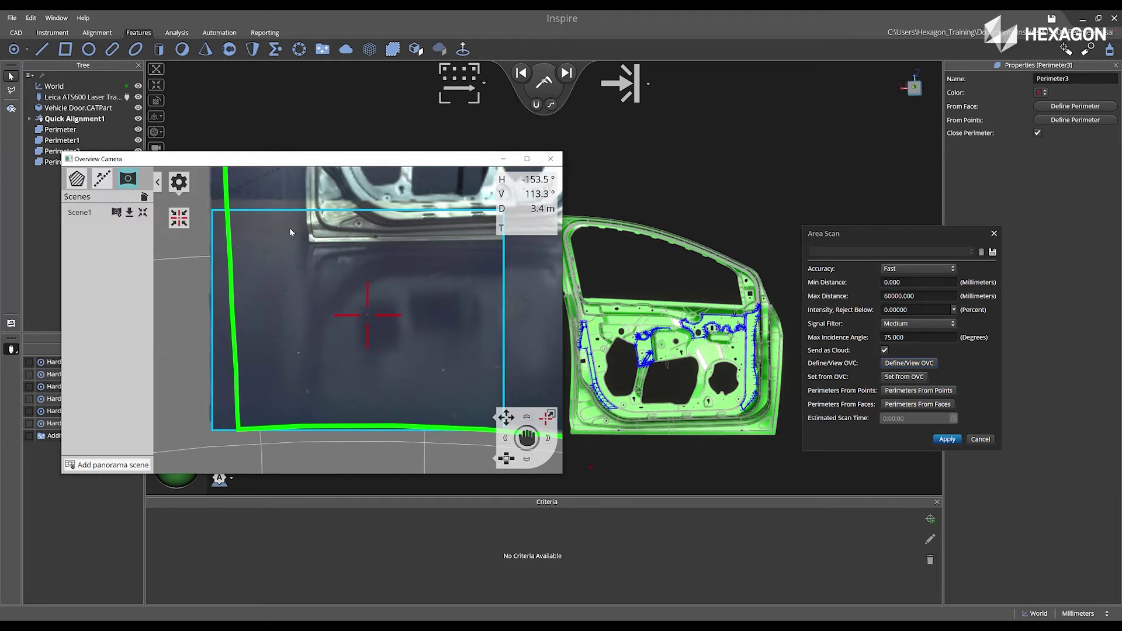
- Add a region in the overview camera and outline the lower door panel with a four-point polygon
left_click(76, 179)
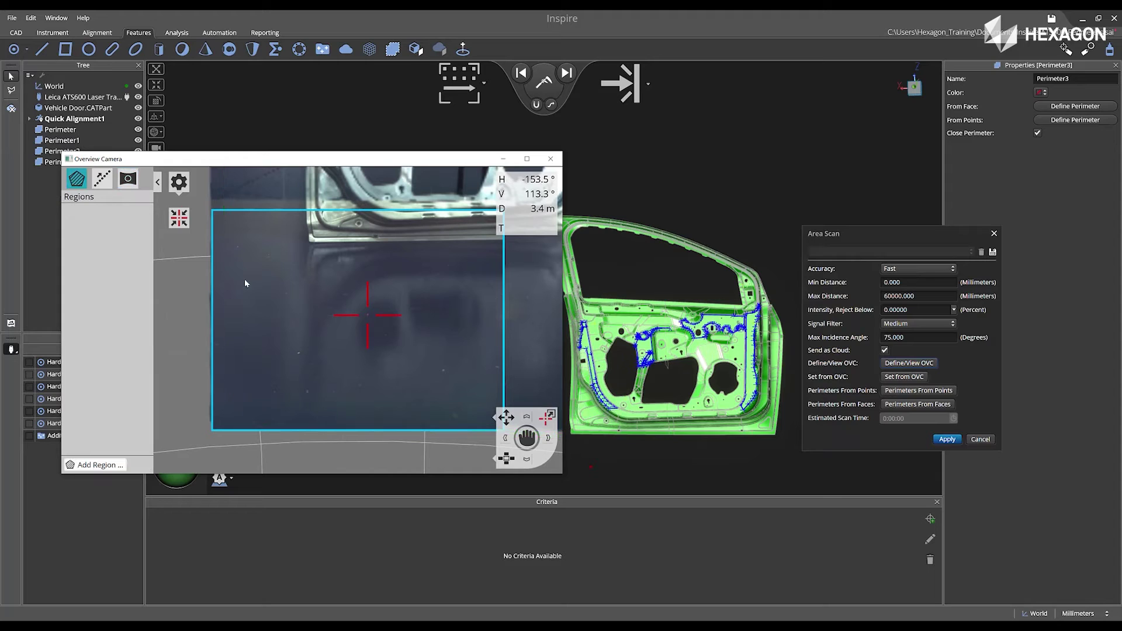
left_click_drag(535, 434, 533, 434)
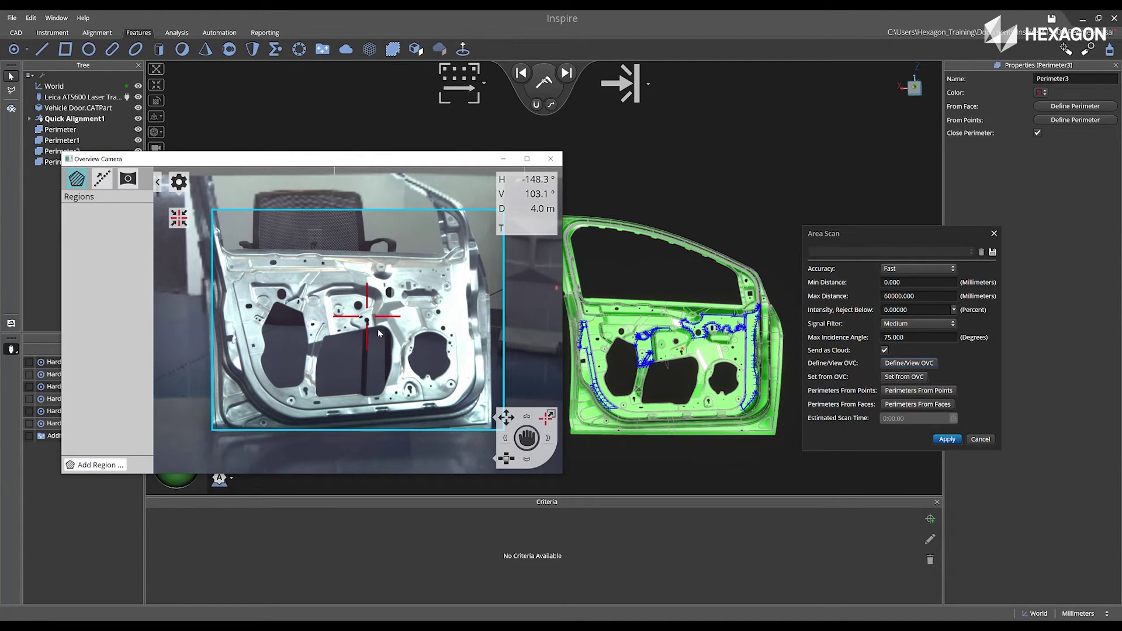
left_click(93, 466)
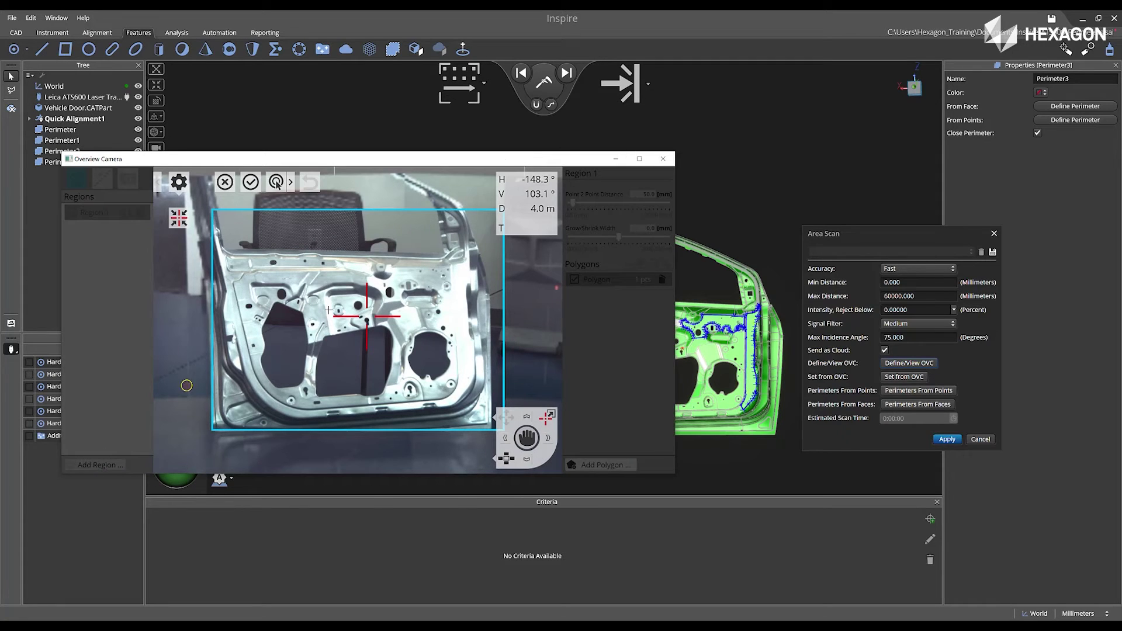
left_click(243, 266)
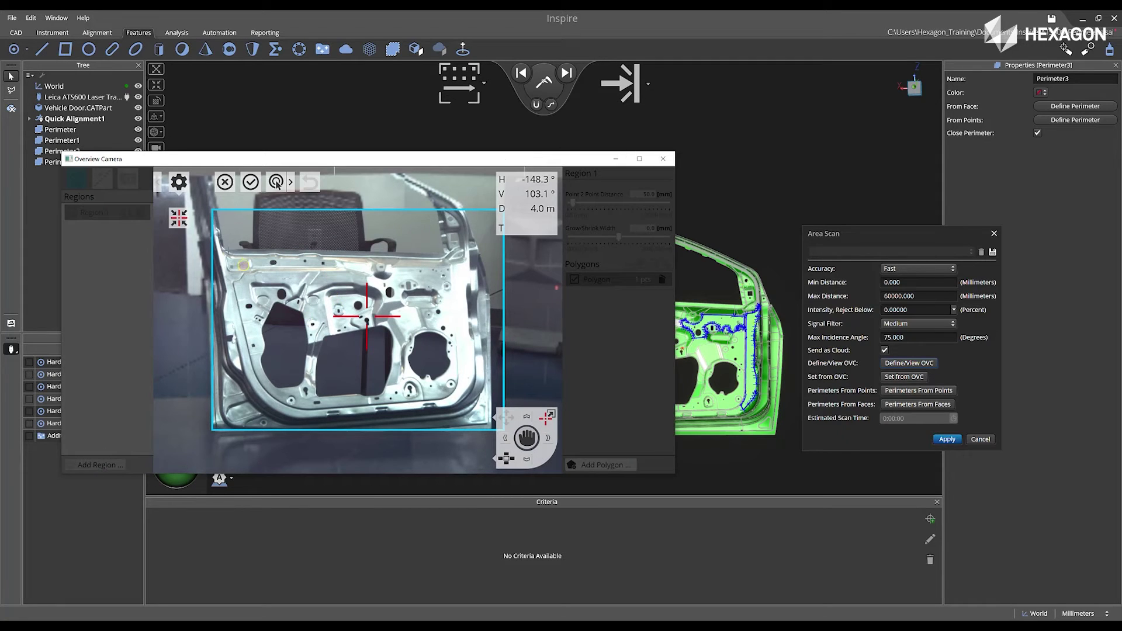
left_click(191, 234)
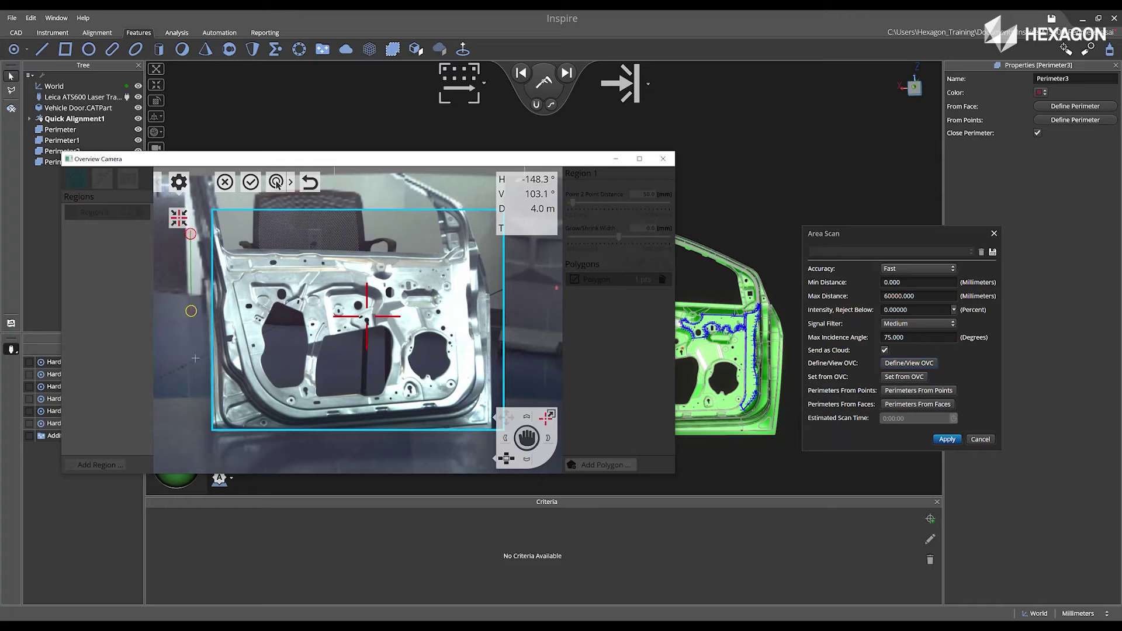
left_click(192, 443)
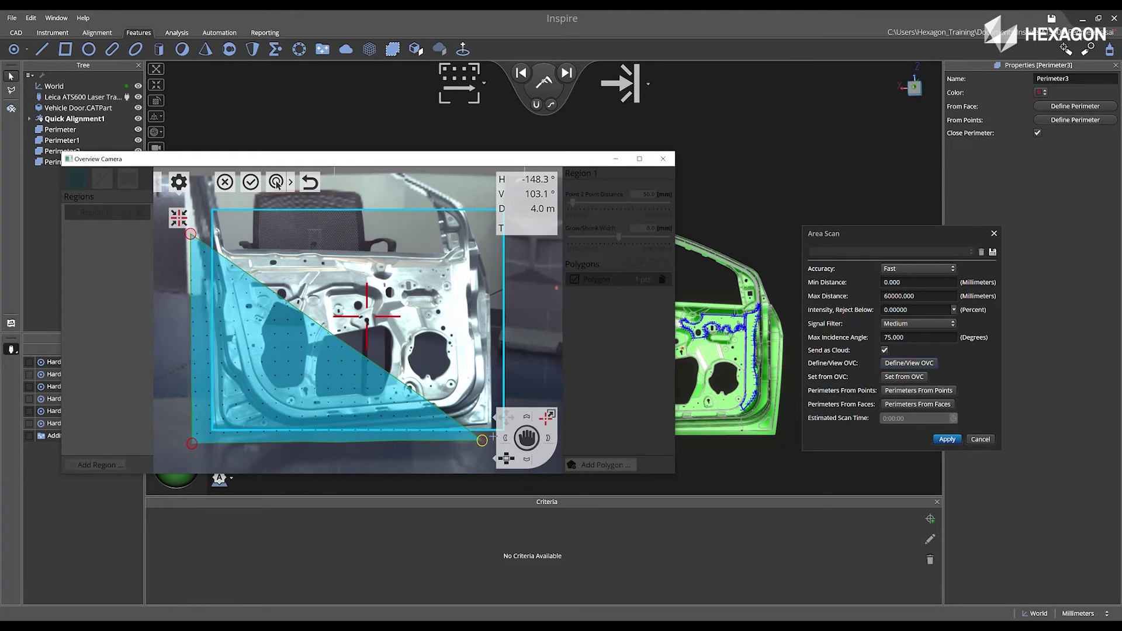
left_click(558, 432)
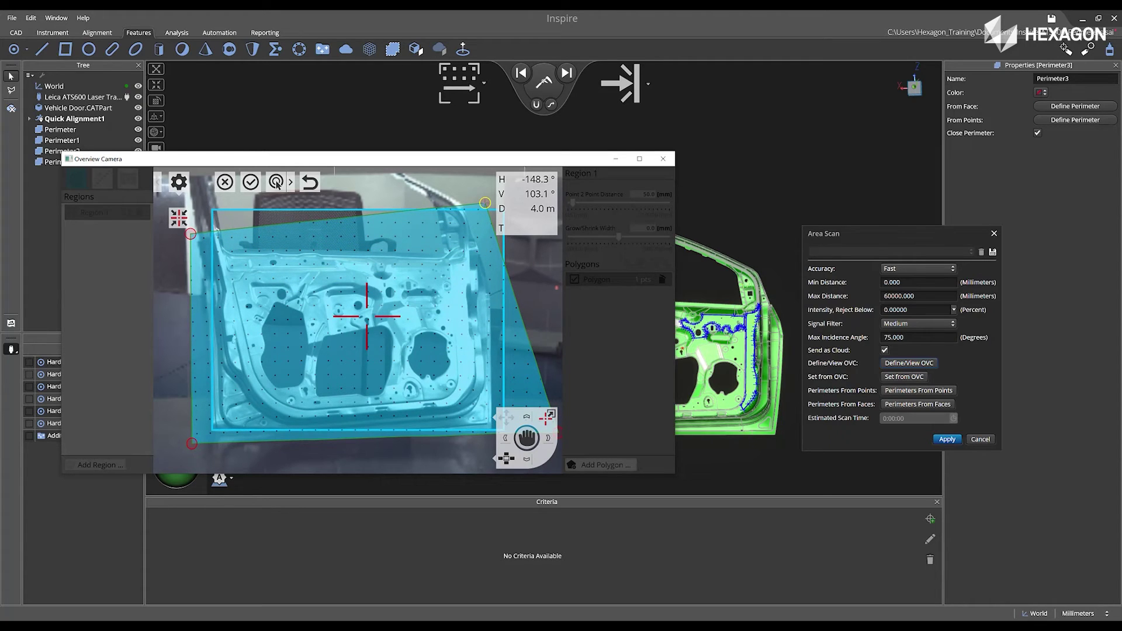
left_click(485, 203)
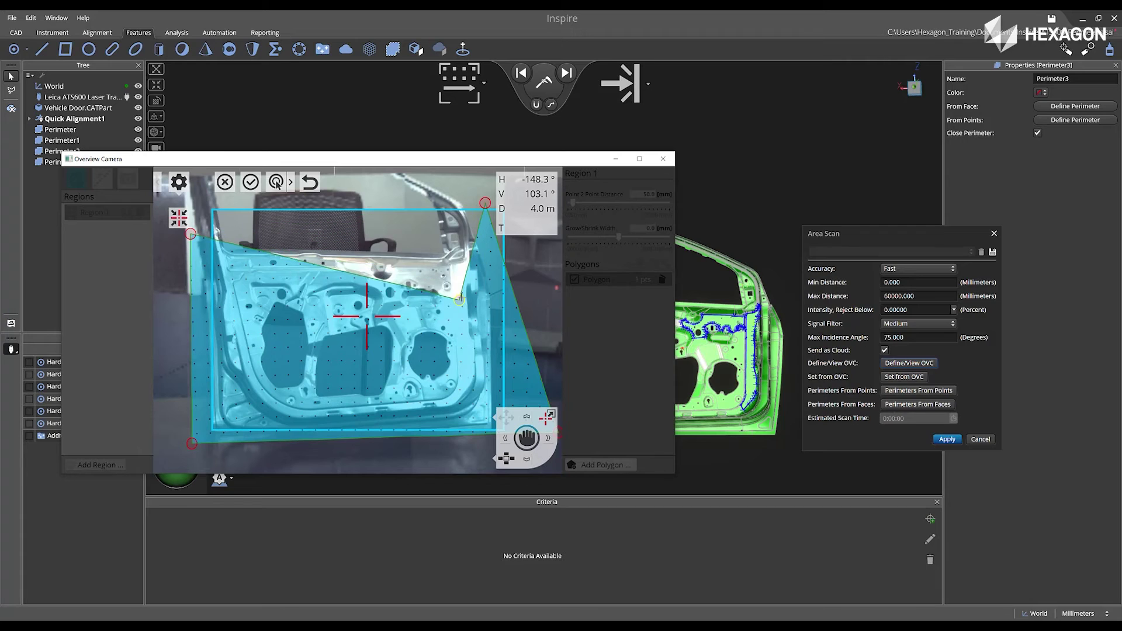
left_click(468, 211)
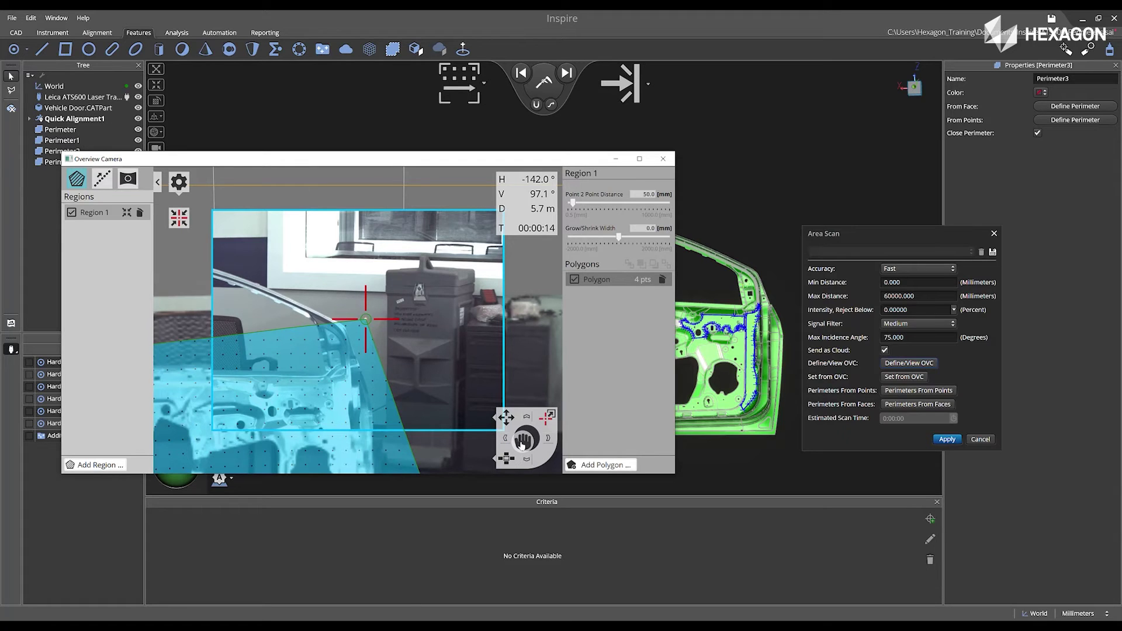
- Refine Region 1's point-to-point distance in turn to 25, 15 and 10 mm
left_click_drag(525, 438, 519, 447)
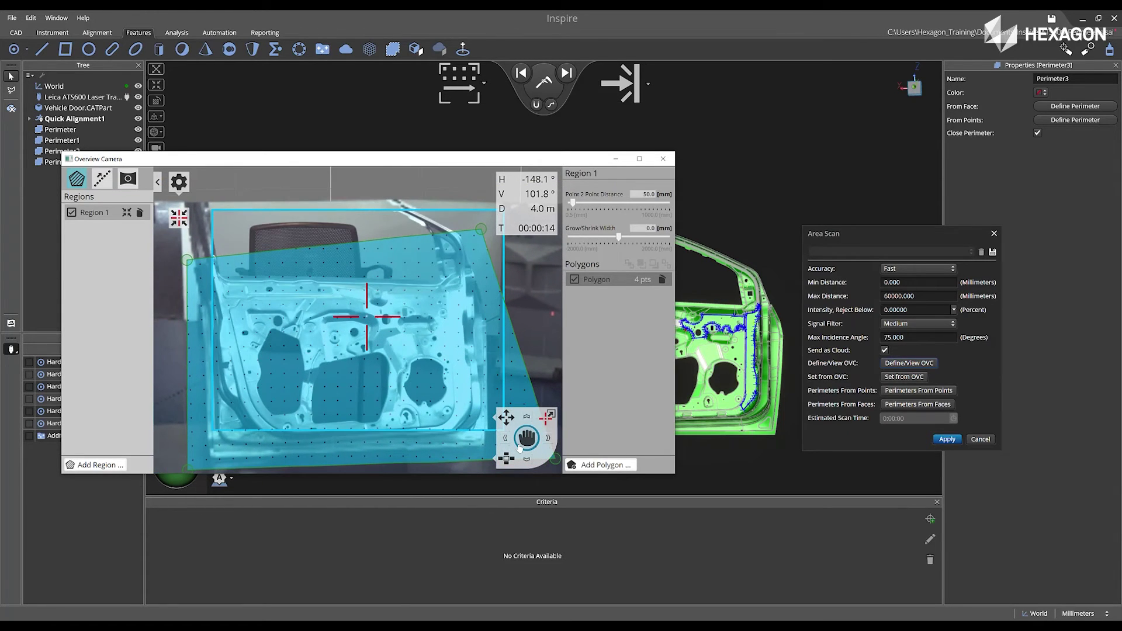
double_click(647, 197)
type("25")
key("Return")
double_click(647, 195)
type("1")
key("Return")
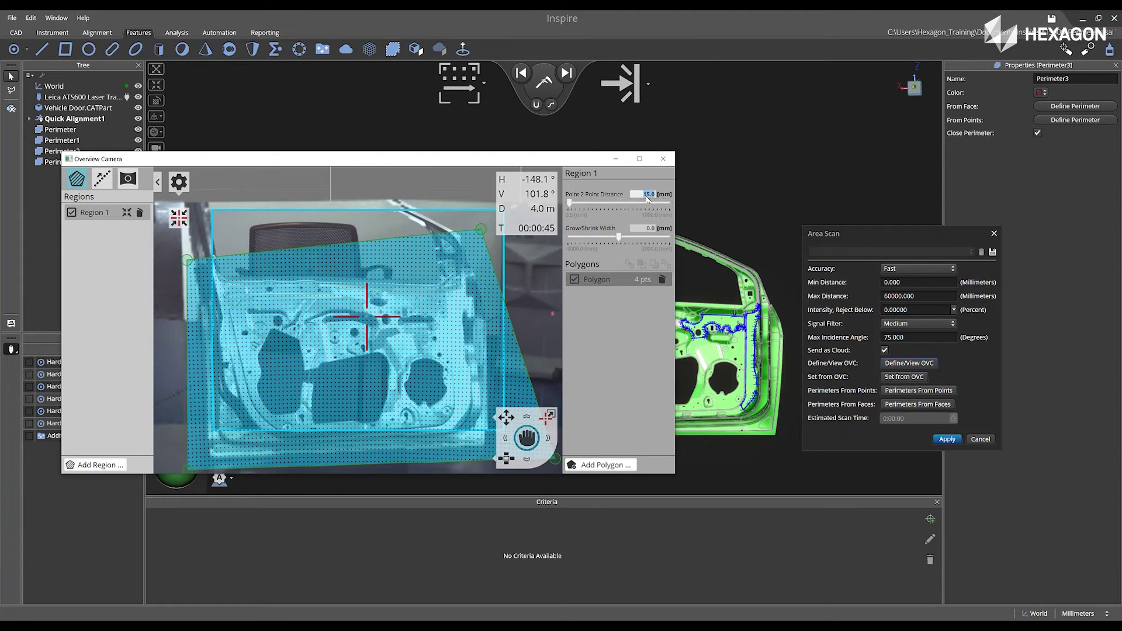
type("10")
key("Return")
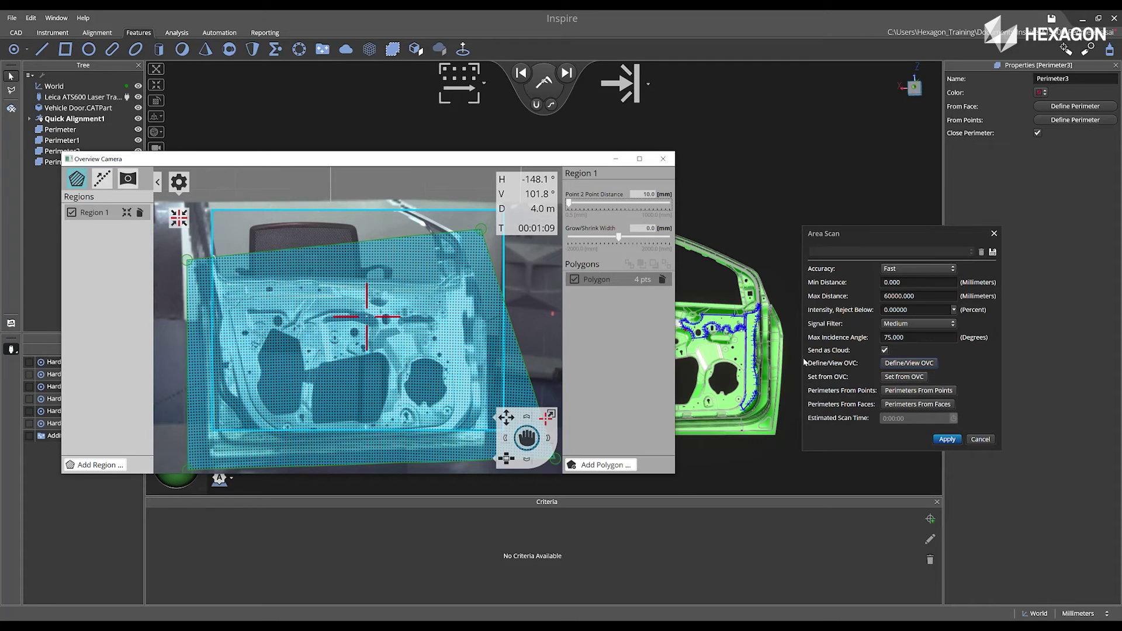
- Load the overview camera region into the area scan, close the camera window and apply the scan settings
left_click(912, 377)
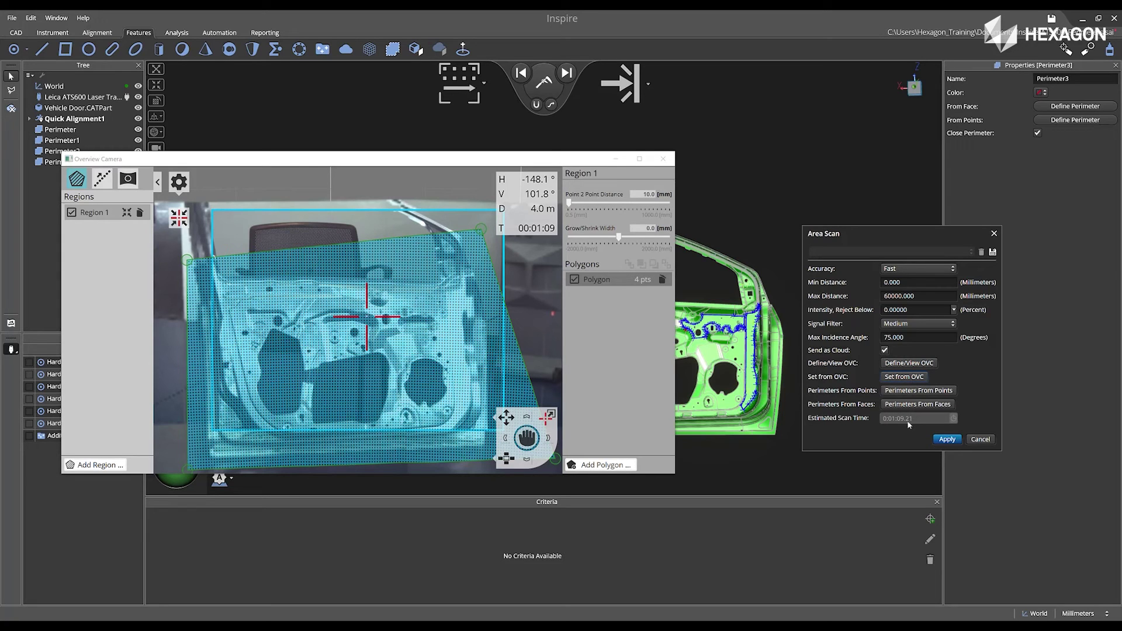
left_click(665, 159)
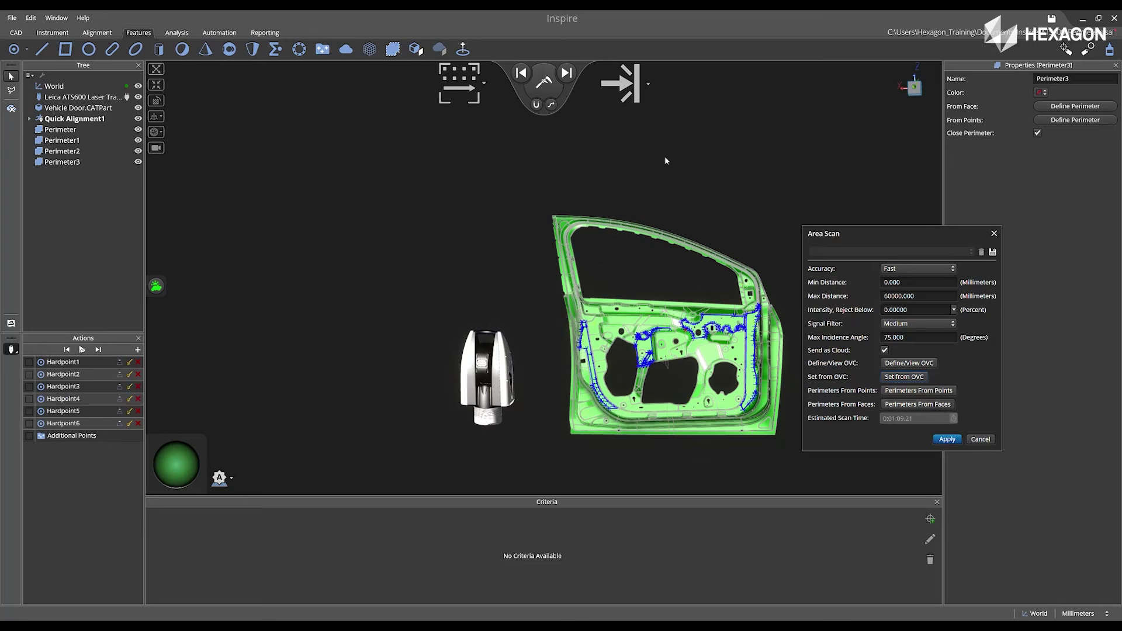
left_click(948, 440)
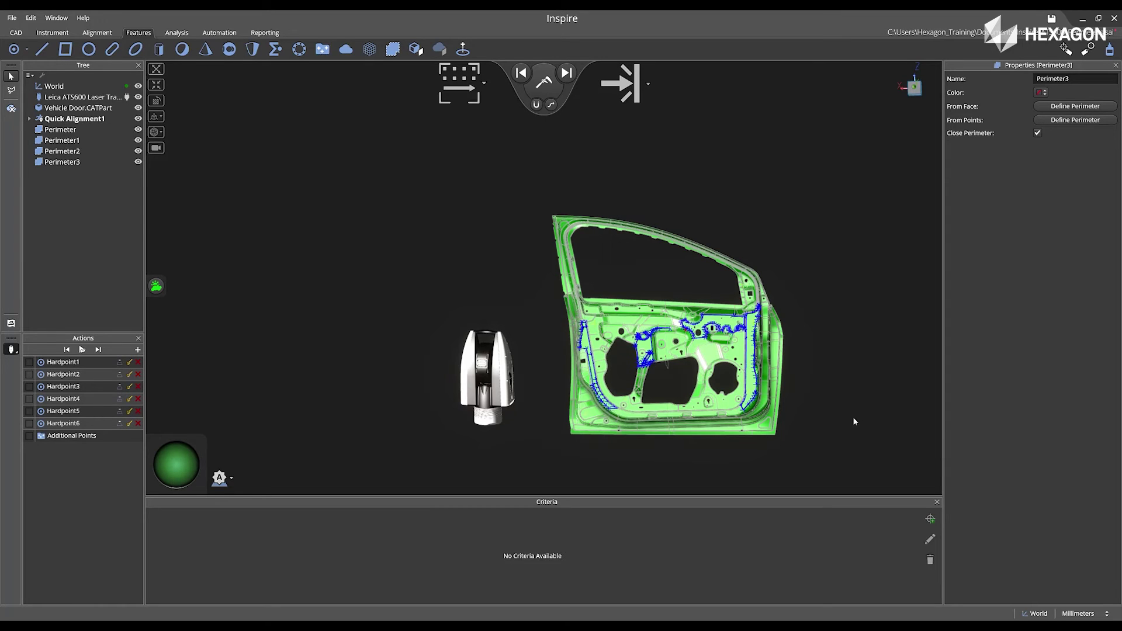
- Add a Measure Perimeters action that uses the Leica ATS600 laser tracker and all four perimeters
left_click(138, 350)
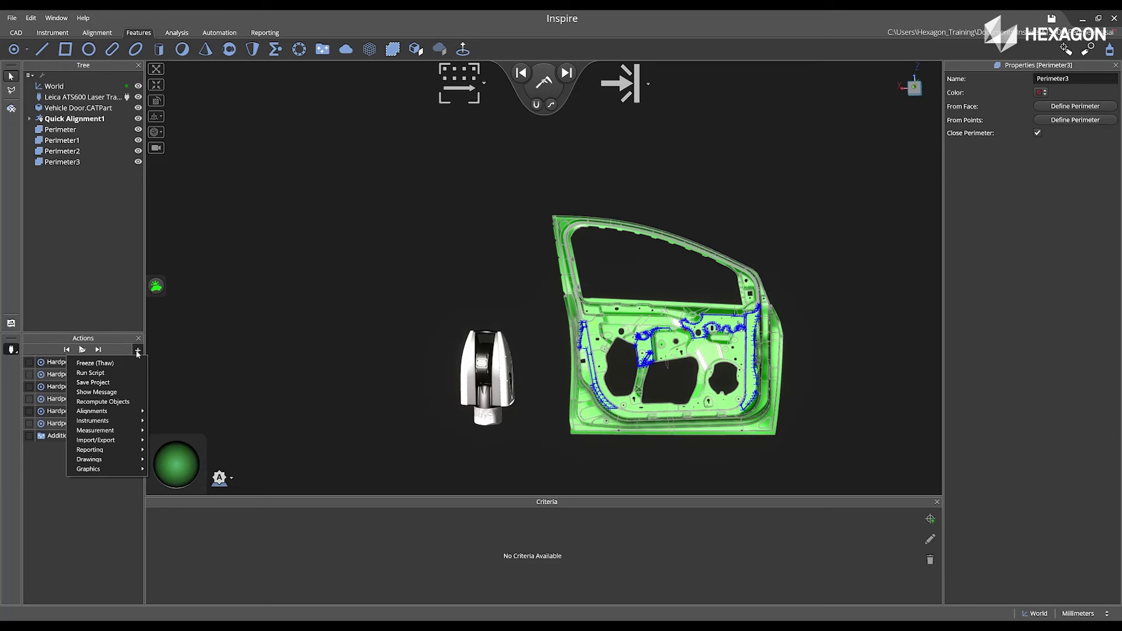
mouse_move(139, 430)
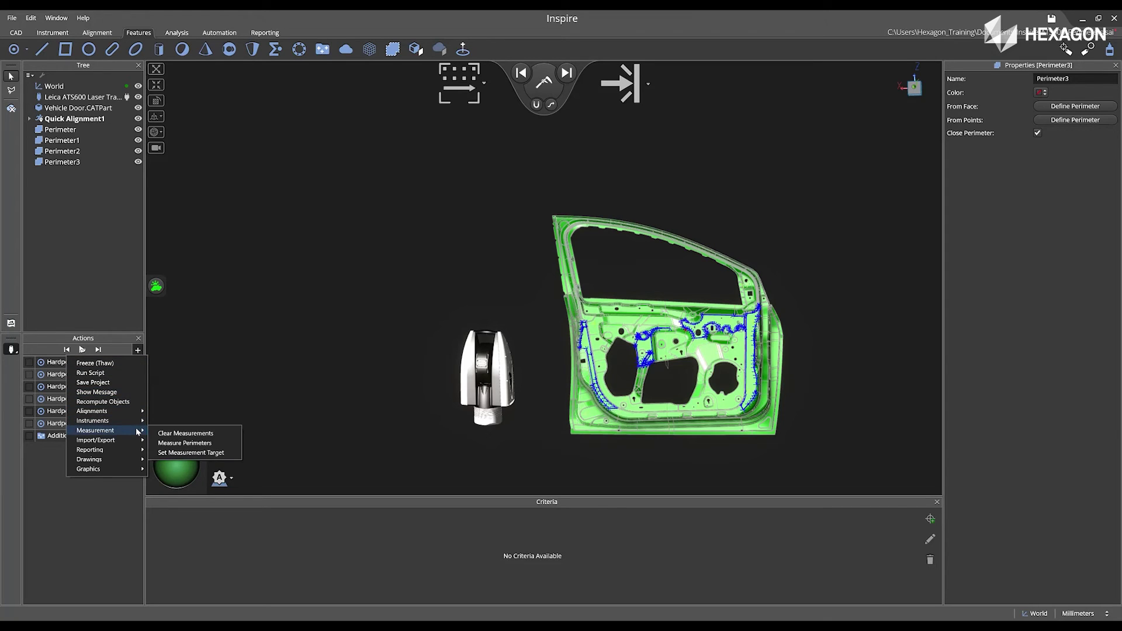
left_click(183, 446)
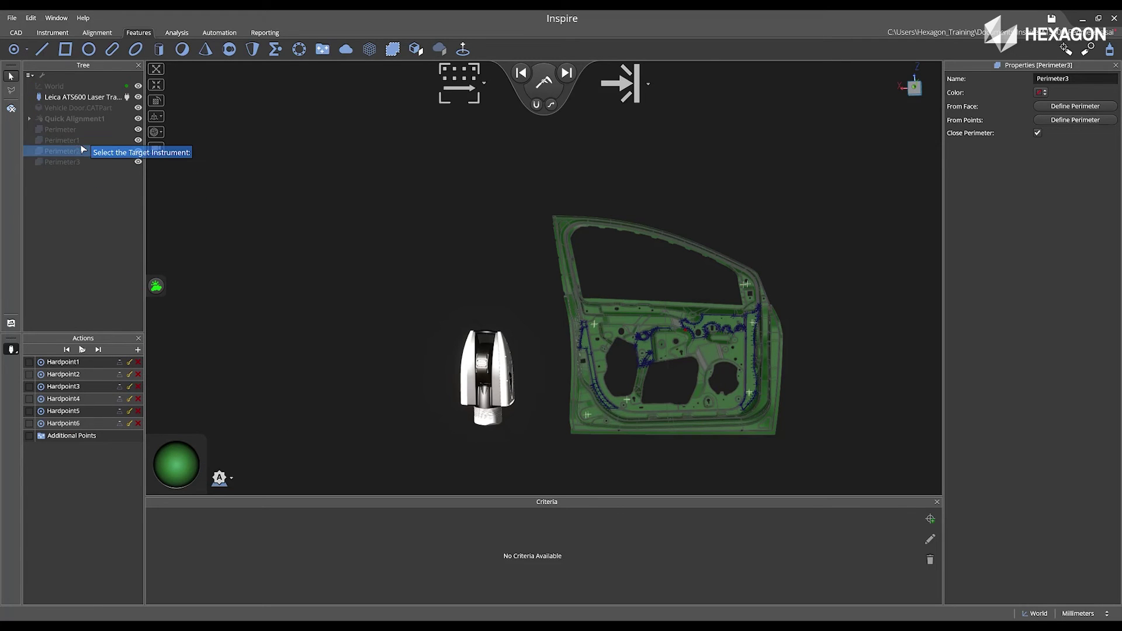
left_click(82, 99)
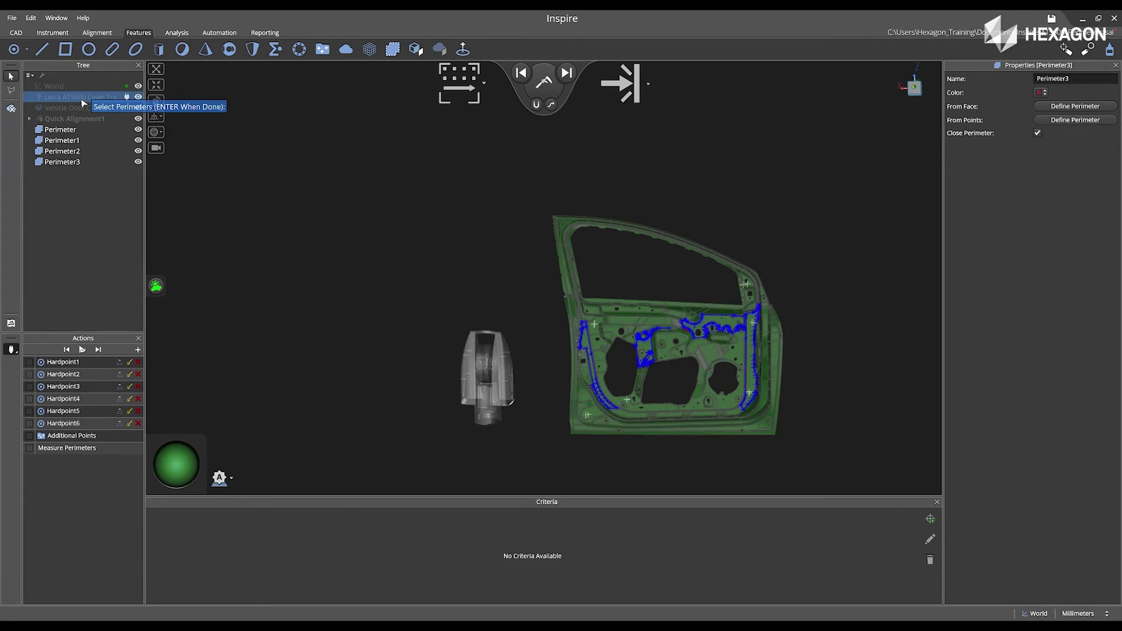
left_click(83, 131)
left_click(83, 142)
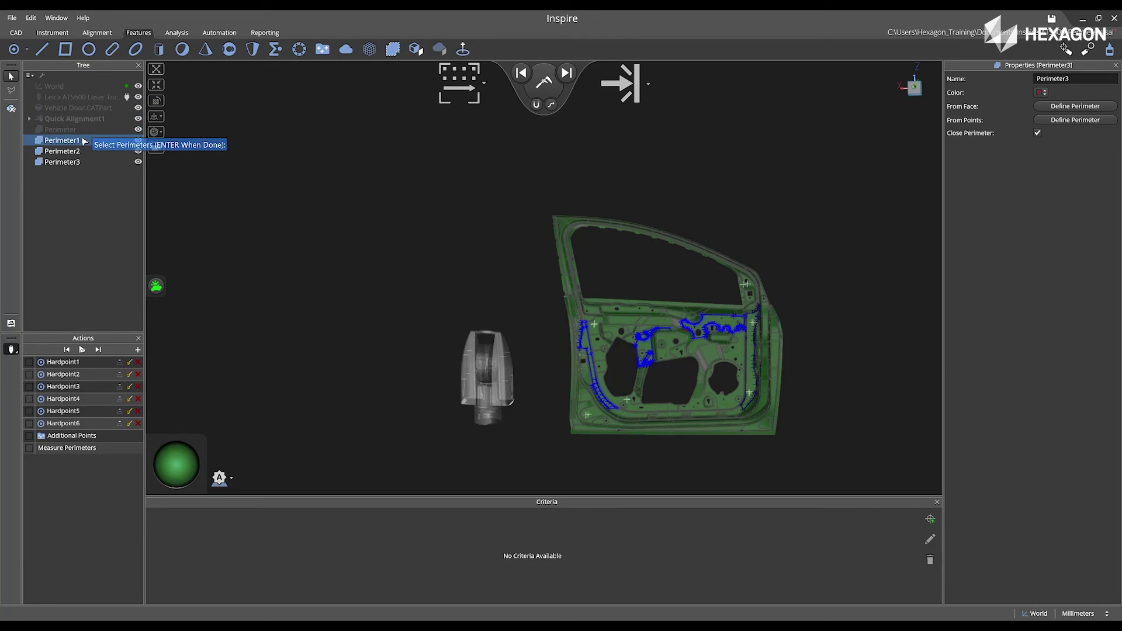
left_click(88, 153)
left_click(88, 162)
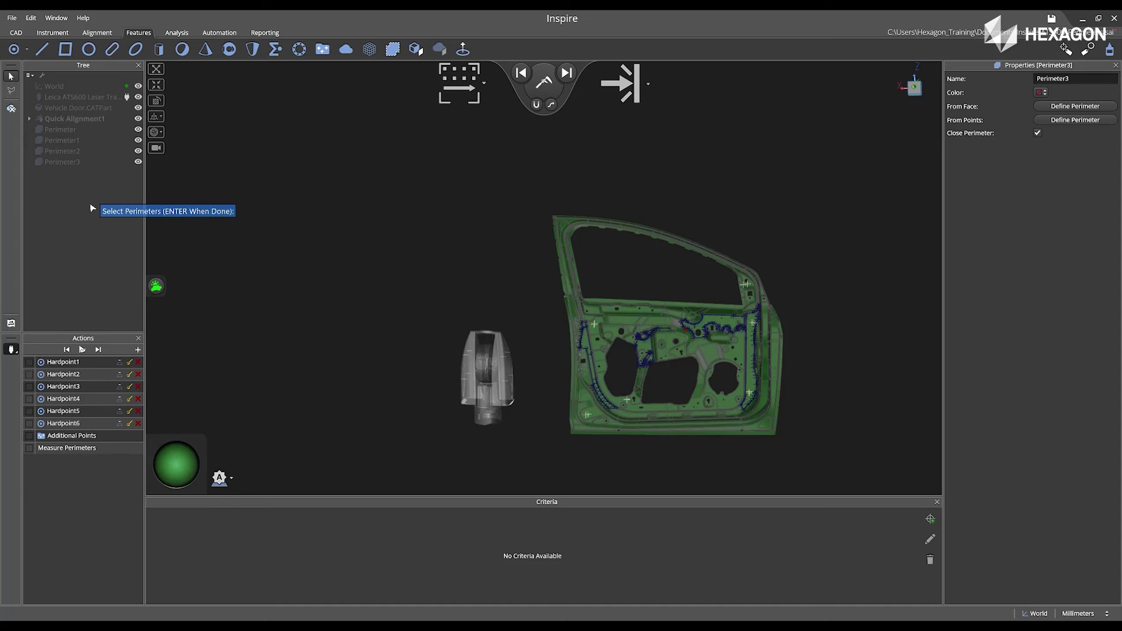
key("Return")
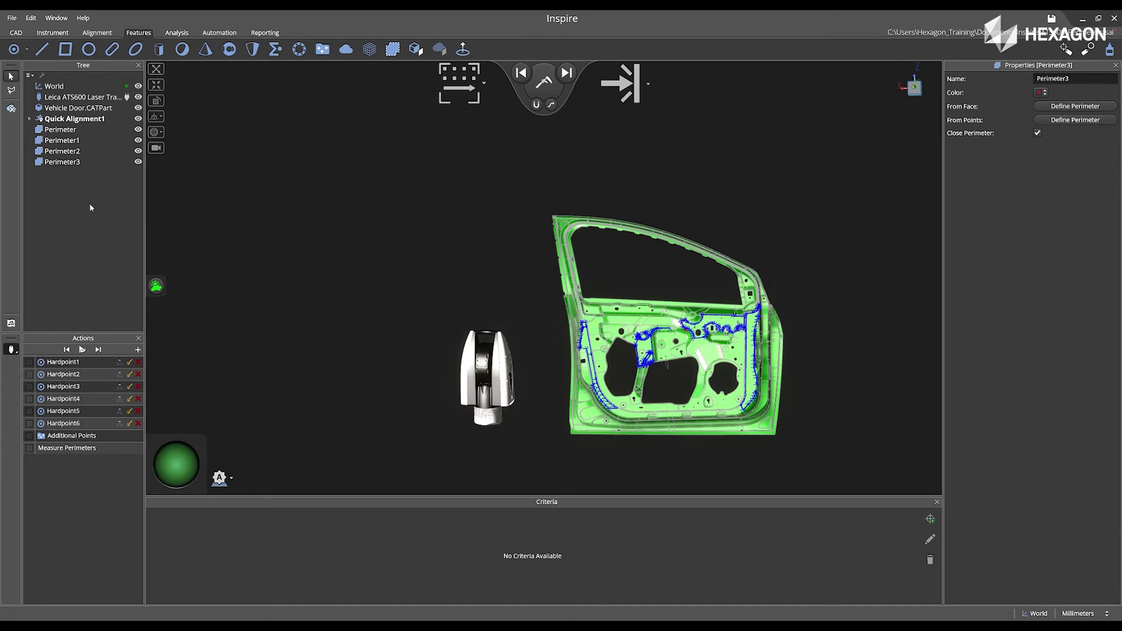
- Open the properties of the Measure Perimeters action and choose Area as its scan type
left_click(83, 450)
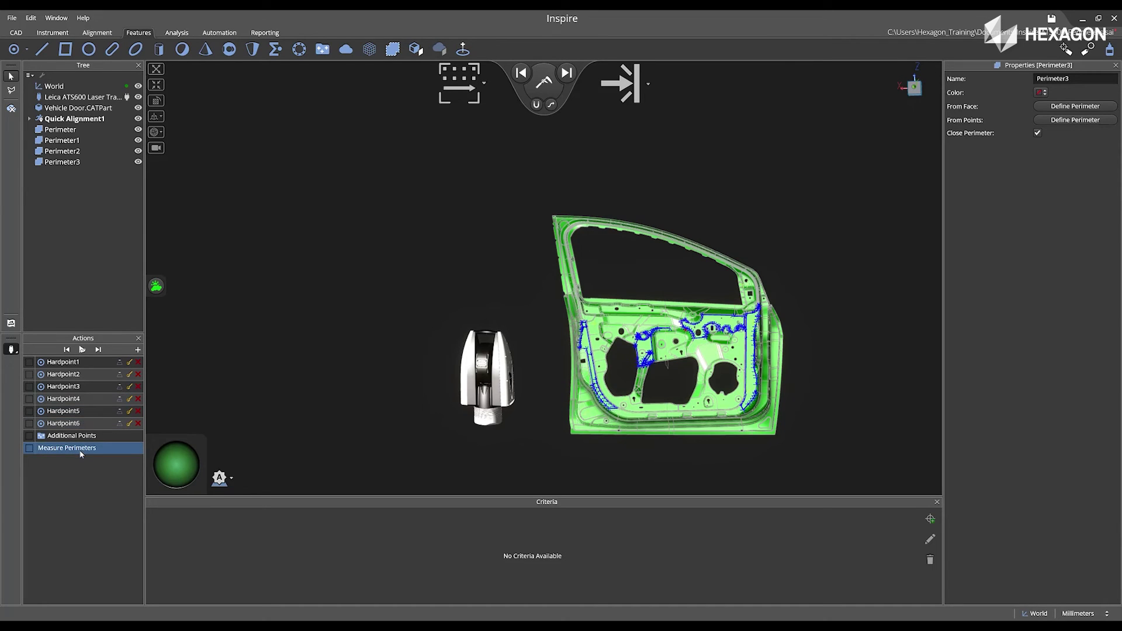
right_click(82, 450)
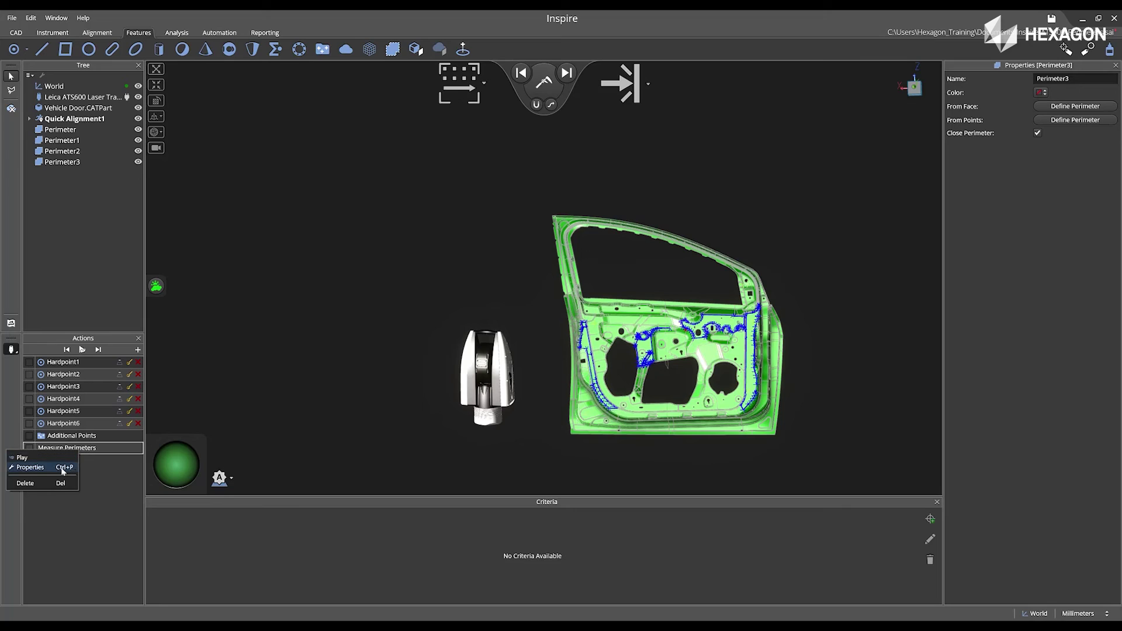
left_click(62, 468)
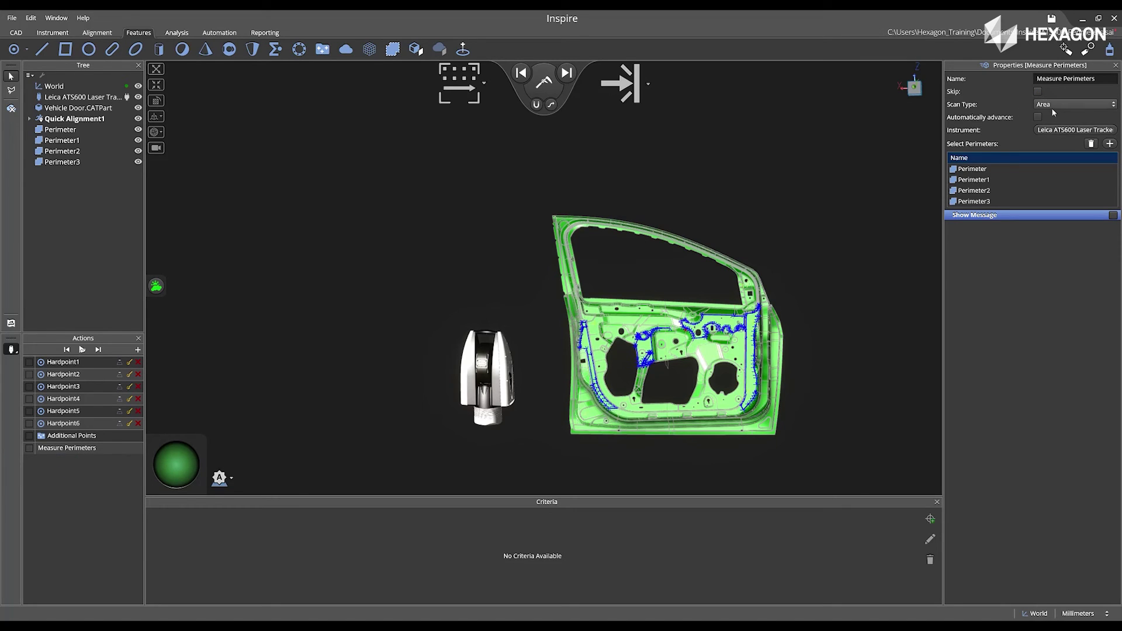
left_click(1081, 106)
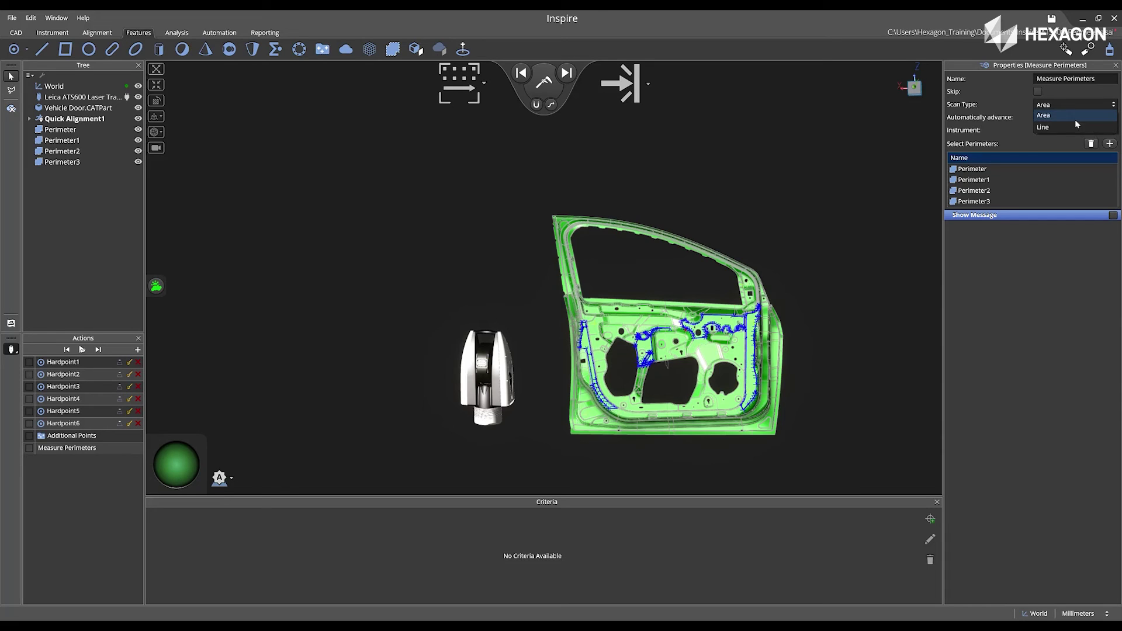
left_click(1067, 115)
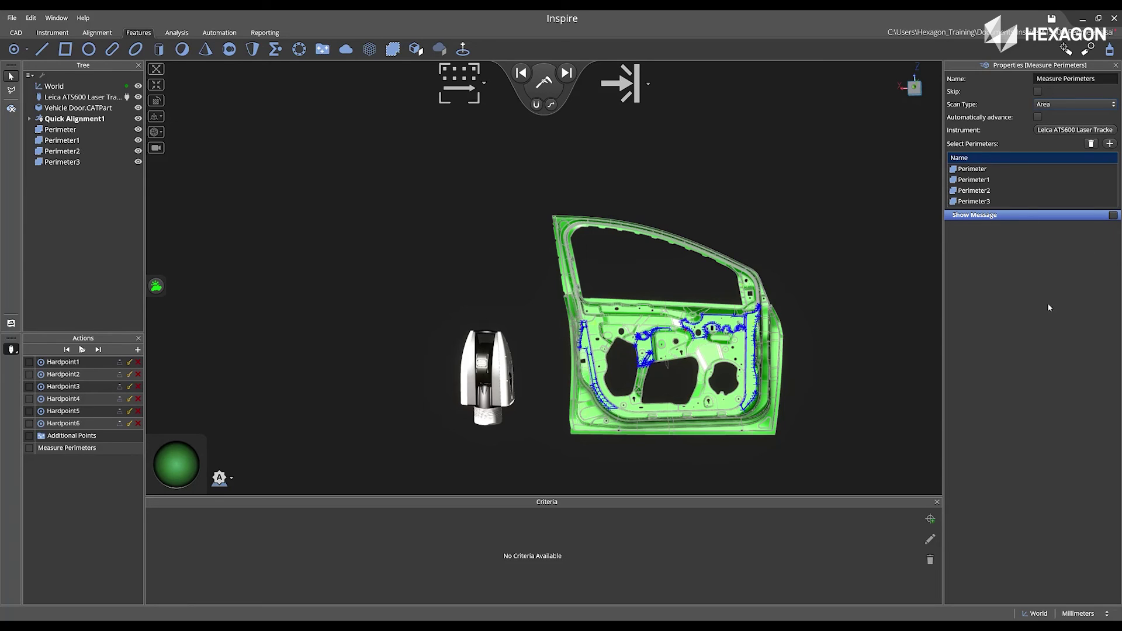
- Run the Measure Perimeters action to scan the door's perimeters with the laser tracker
left_click(31, 449)
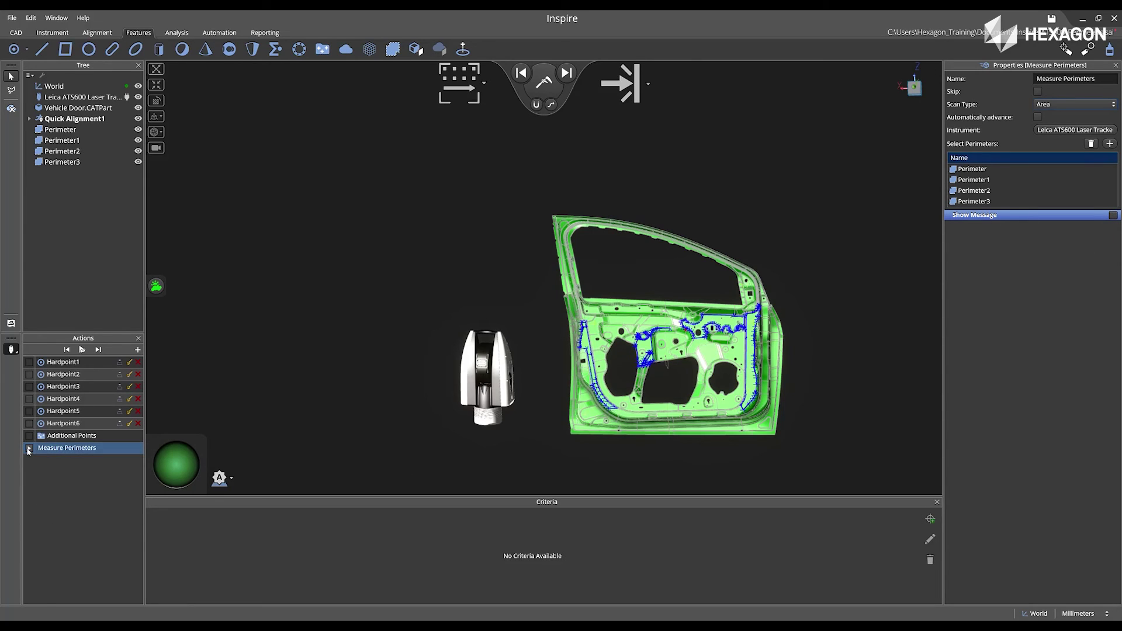
left_click(30, 449)
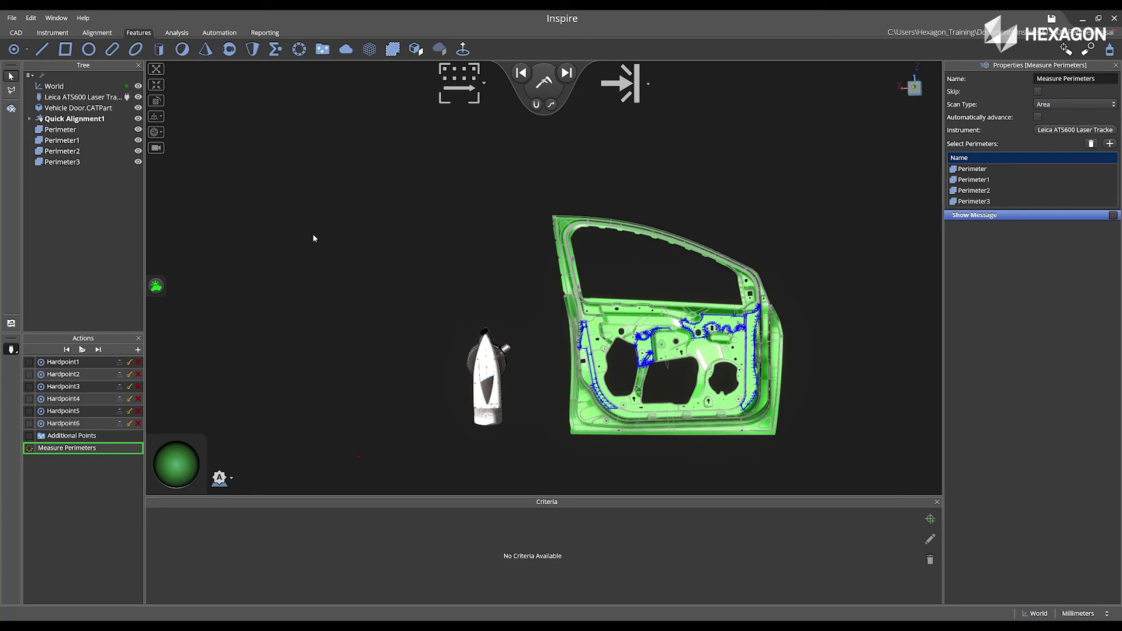
scroll(865, 419, "up", 2)
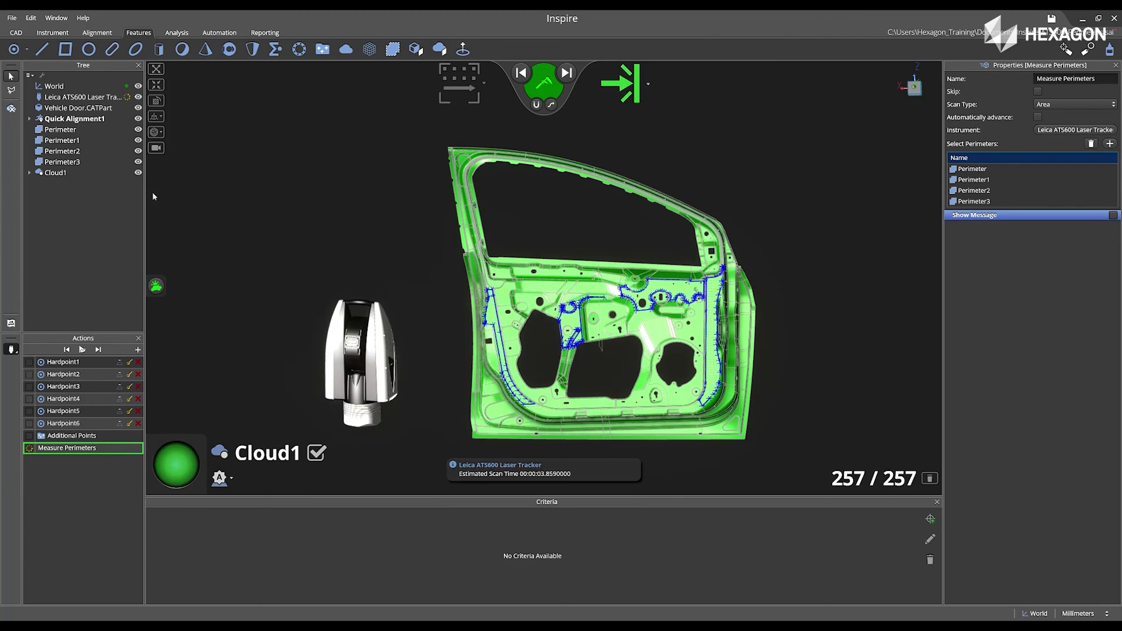
- Hide the vehicle door CAD model and accept the Cloud1 measurement, exposing the points scanned inside the perimeters
left_click(139, 109)
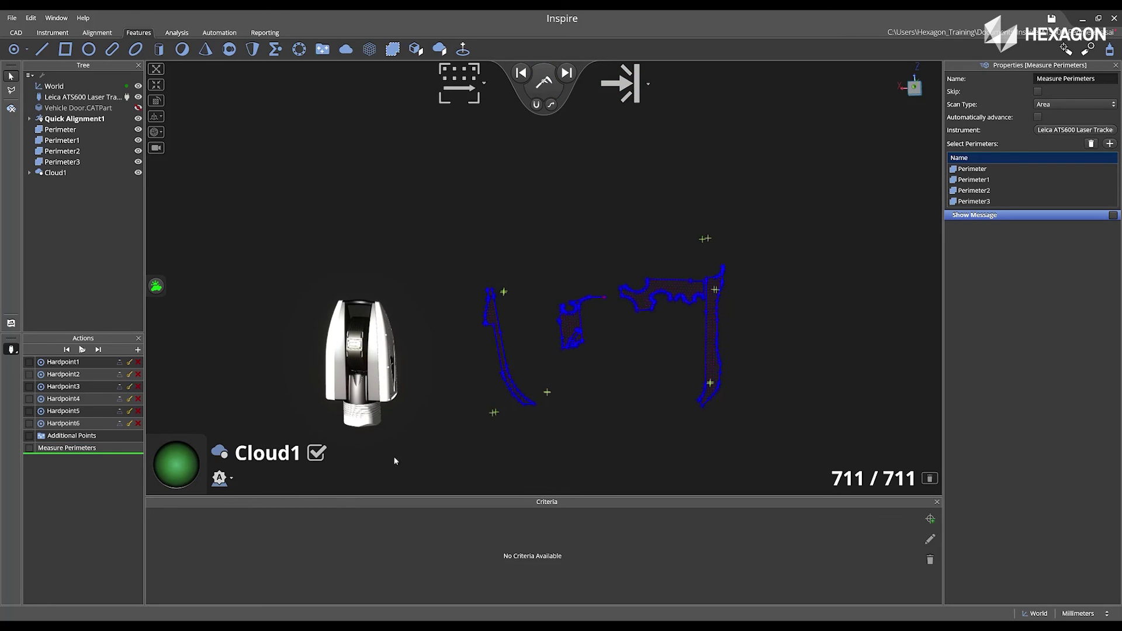
left_click(317, 455)
scroll(645, 367, "up", 3)
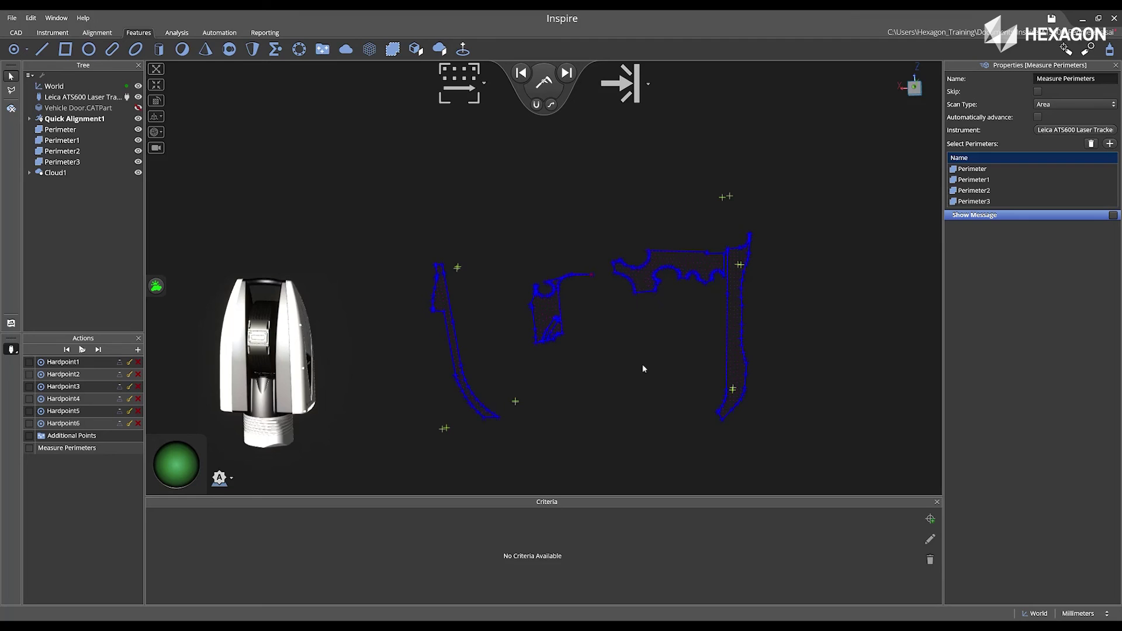
scroll(643, 368, "up", 2)
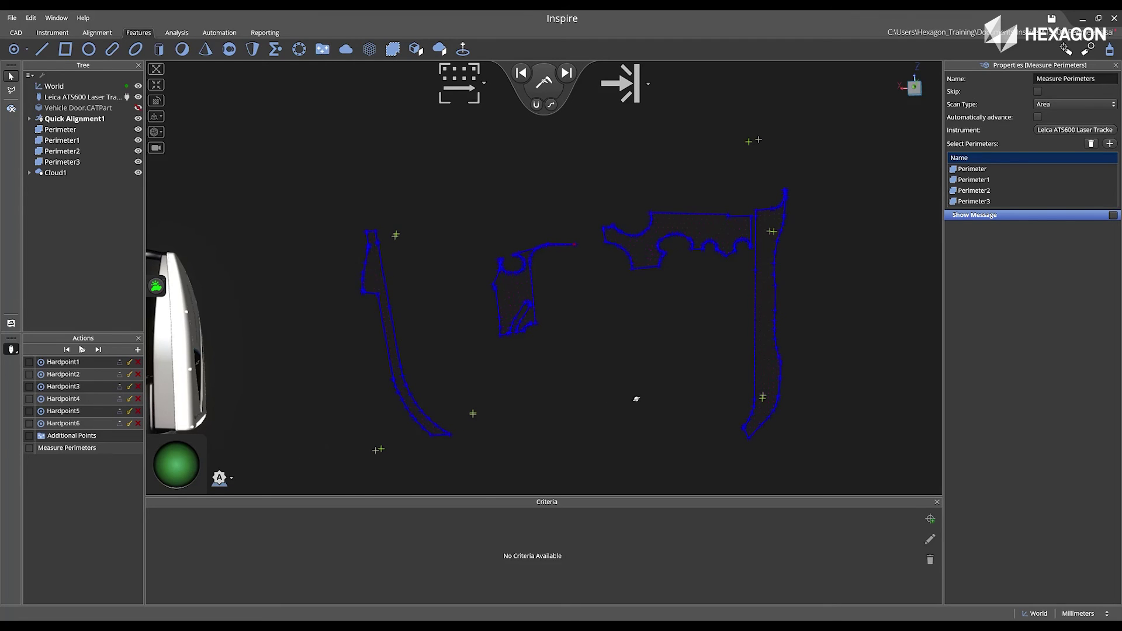
middle_click_drag(683, 404, 727, 419)
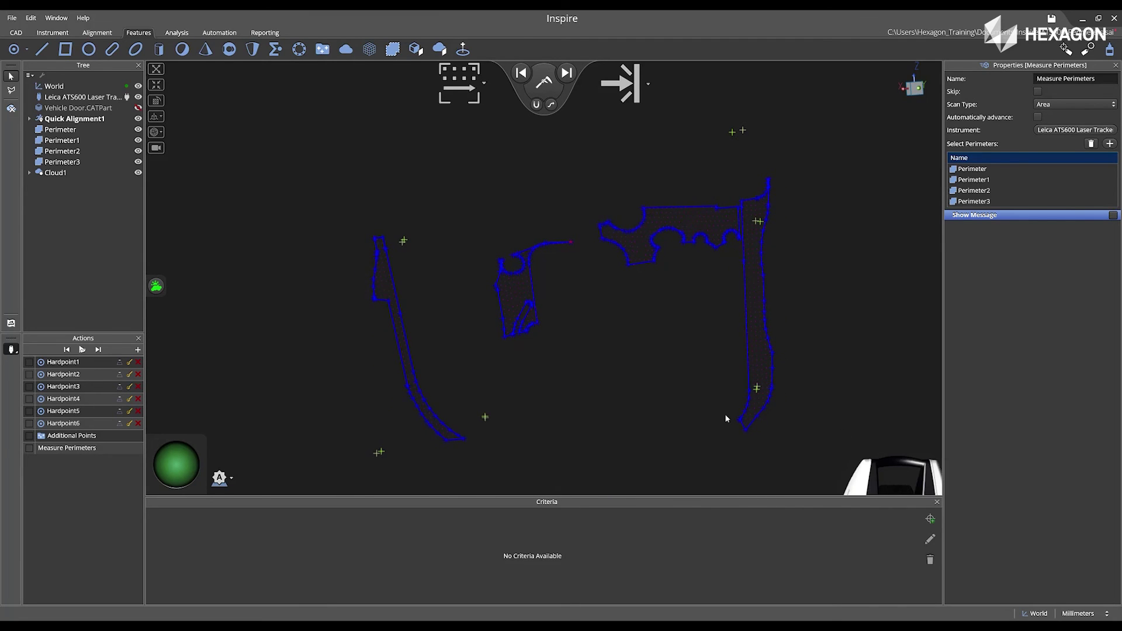